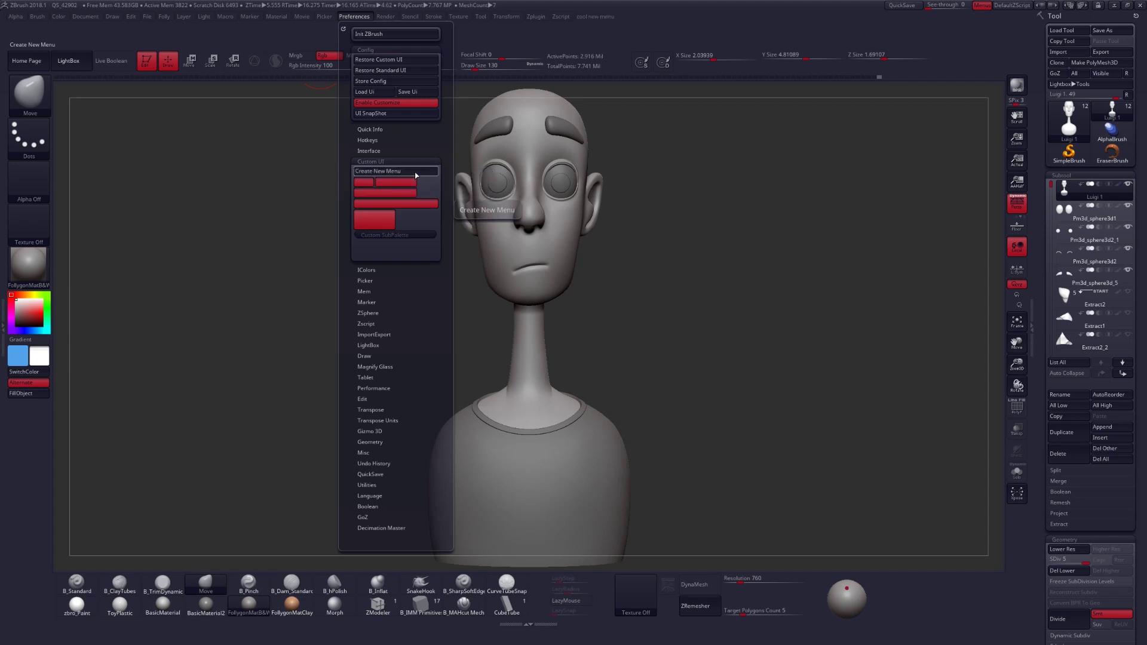
Open the empty-side tray and dock the custom "cool new menu" in it above Zplugin
left_click(598, 18)
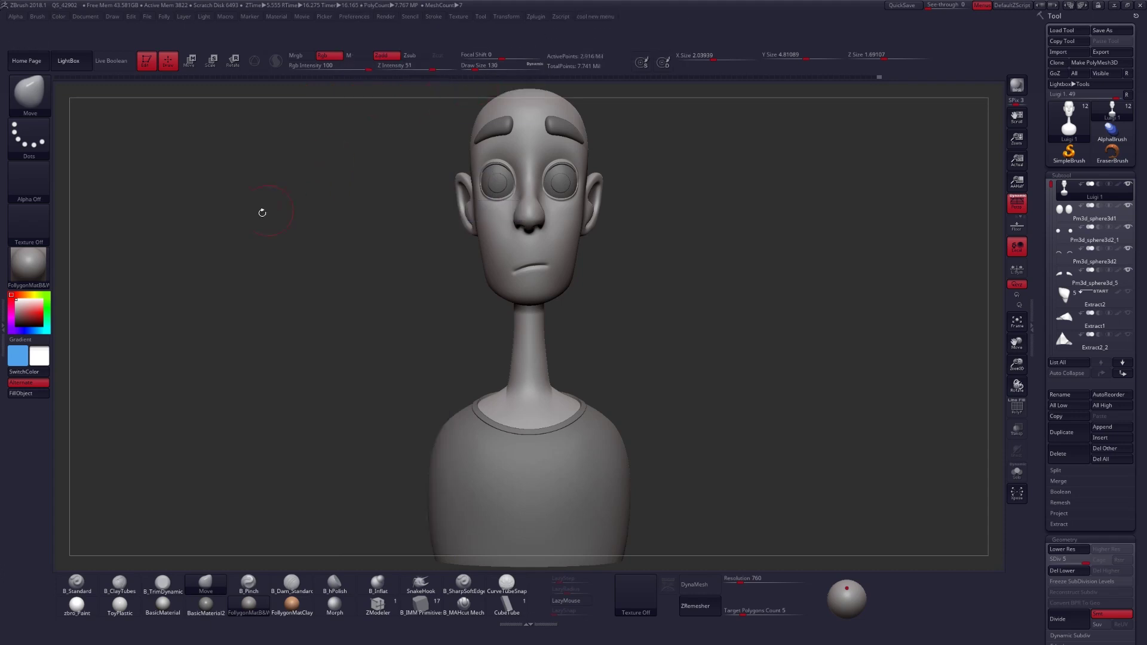
left_click(2, 328)
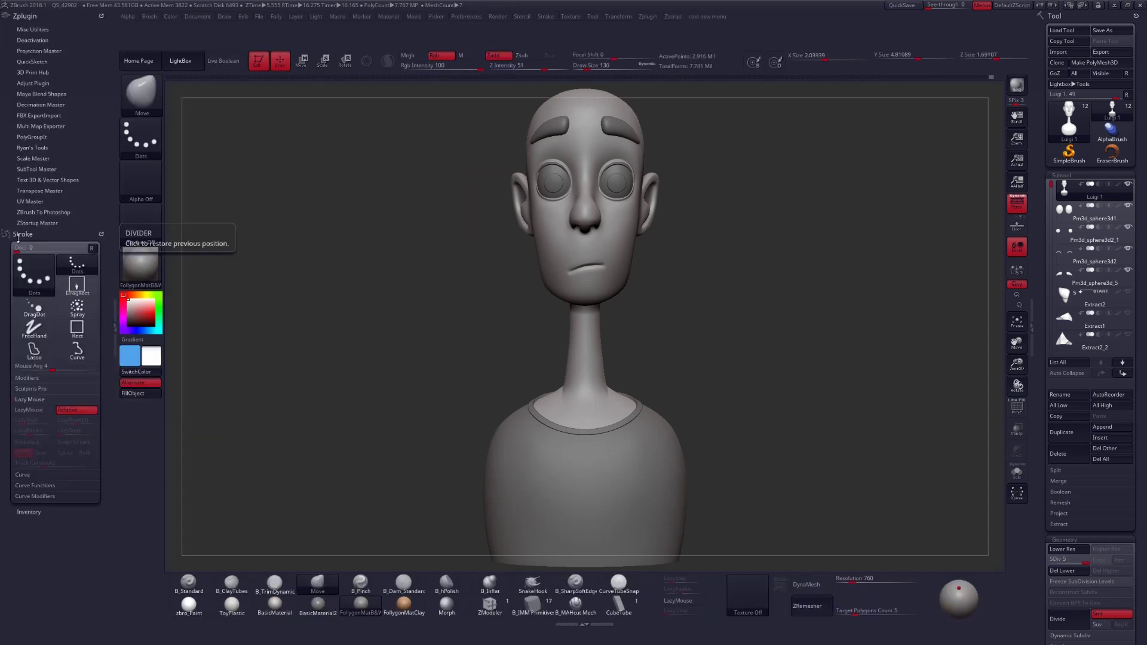
left_click(697, 19)
left_click_drag(694, 30, 81, 42)
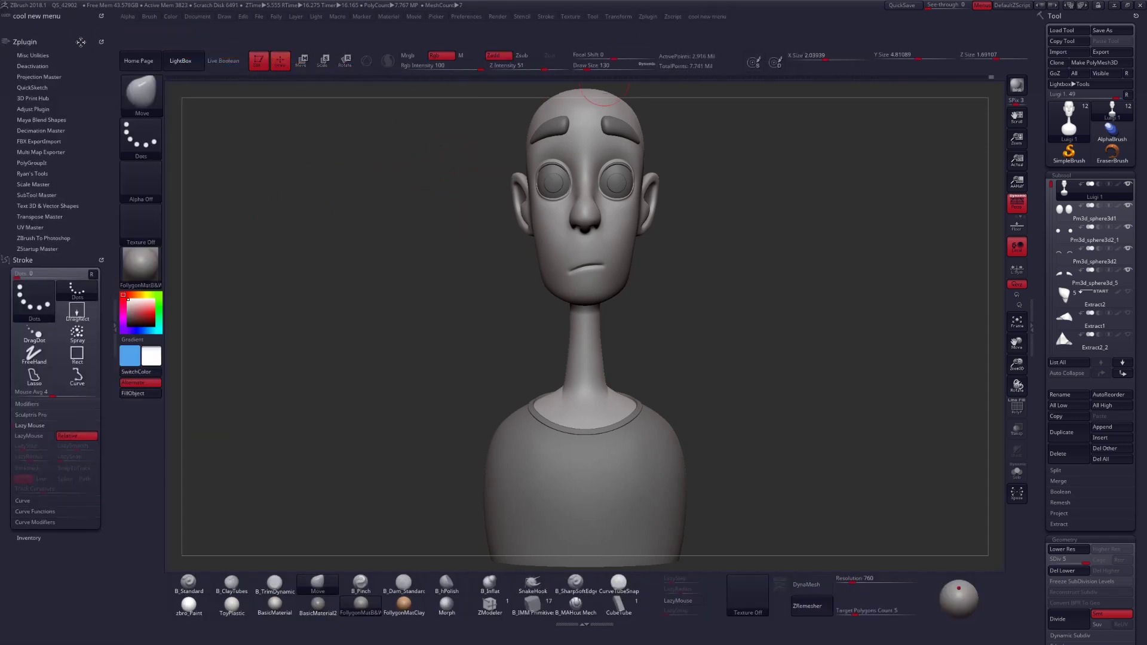
Dock the Brush palette in the tray holding Tool and add the Move brush to cool new menu
left_click(149, 19)
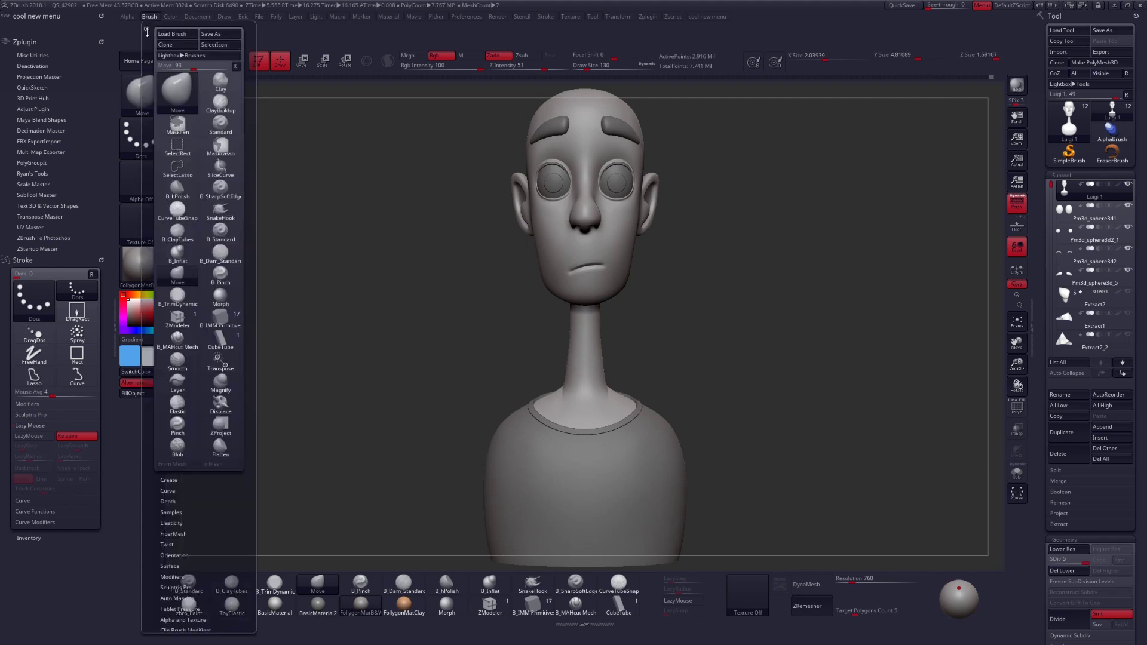
mouse_move(144, 29)
left_mouse_down()
mouse_move(436, 69)
mouse_move(1070, 30)
mouse_move(1064, 45)
left_mouse_up()
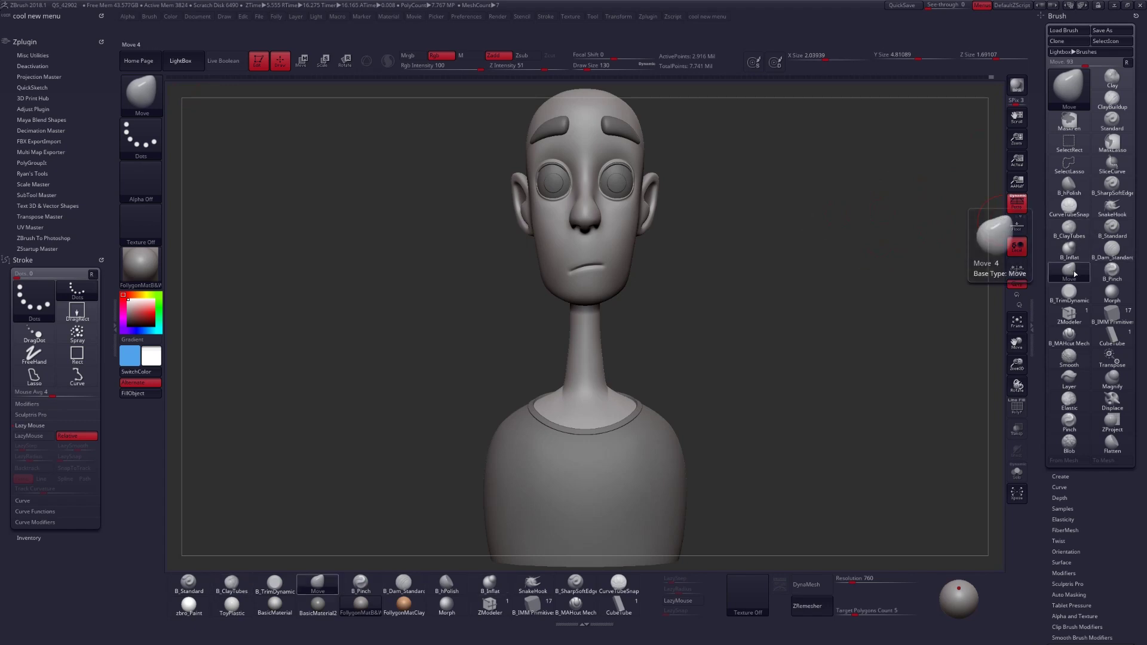
key("ctrl")
mouse_move(1060, 274)
left_mouse_down("ctrl+alt")
mouse_move(897, 275)
mouse_move(256, 199)
mouse_move(67, 42)
mouse_move(29, 28)
left_mouse_up("ctrl+alt")
left_click(31, 31)
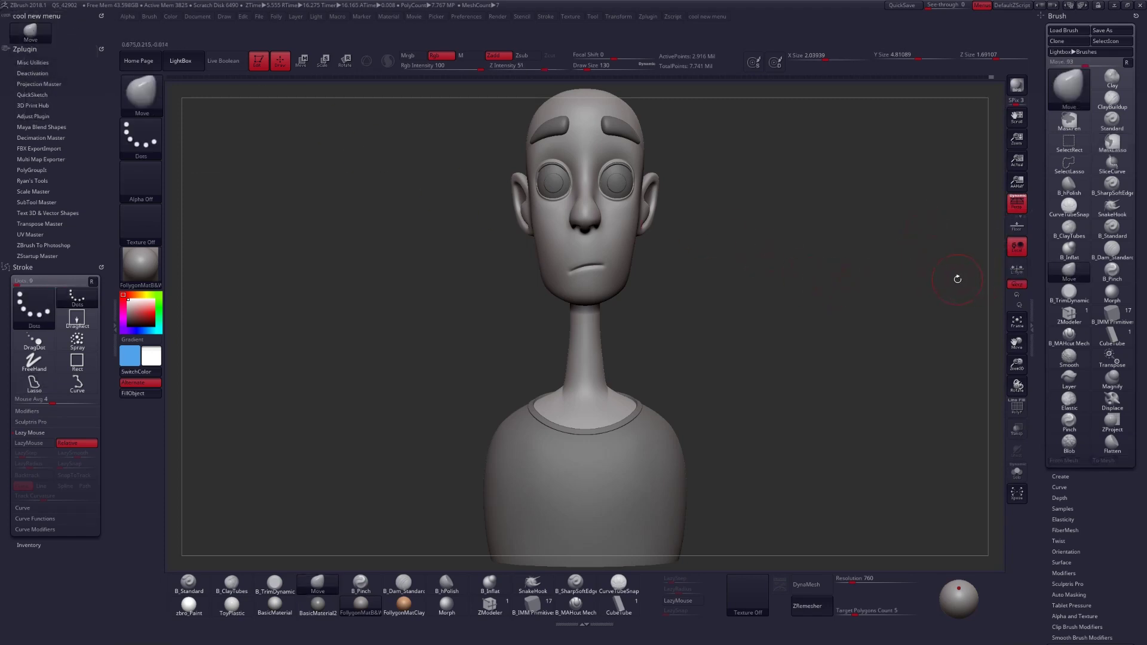
Add the B_ClayTubes brush to cool new menu beside the Move brush
key("b")
key("c")
key("t")
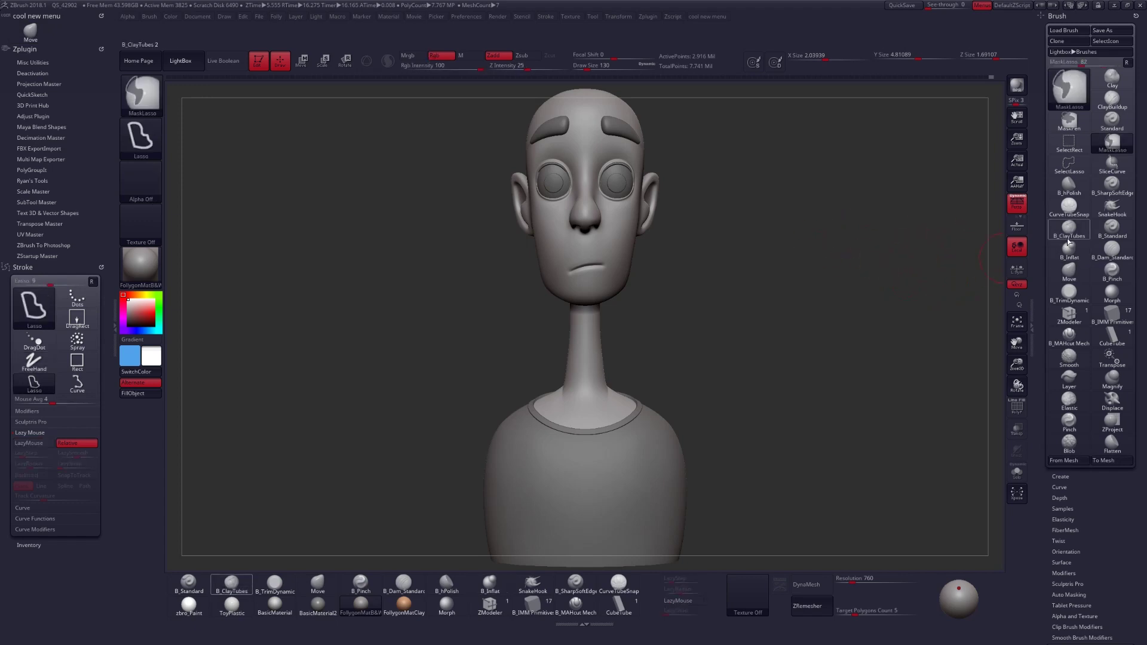
mouse_move(1069, 228)
left_mouse_down("ctrl+alt")
mouse_move(338, 199)
mouse_move(87, 28)
mouse_move(73, 31)
left_mouse_up("ctrl+alt")
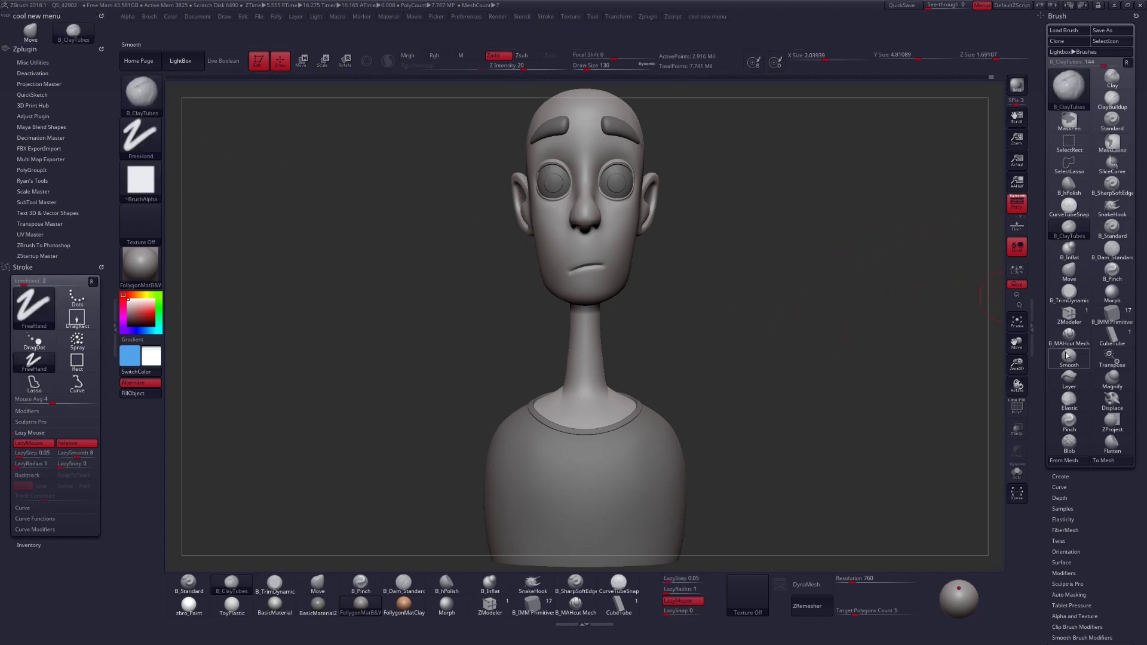
Add the CubeTube and ZModeler brushes to cool new menu
mouse_move(1112, 336)
left_mouse_down("ctrl+alt")
mouse_move(230, 168)
mouse_move(34, 41)
left_mouse_up("ctrl+alt")
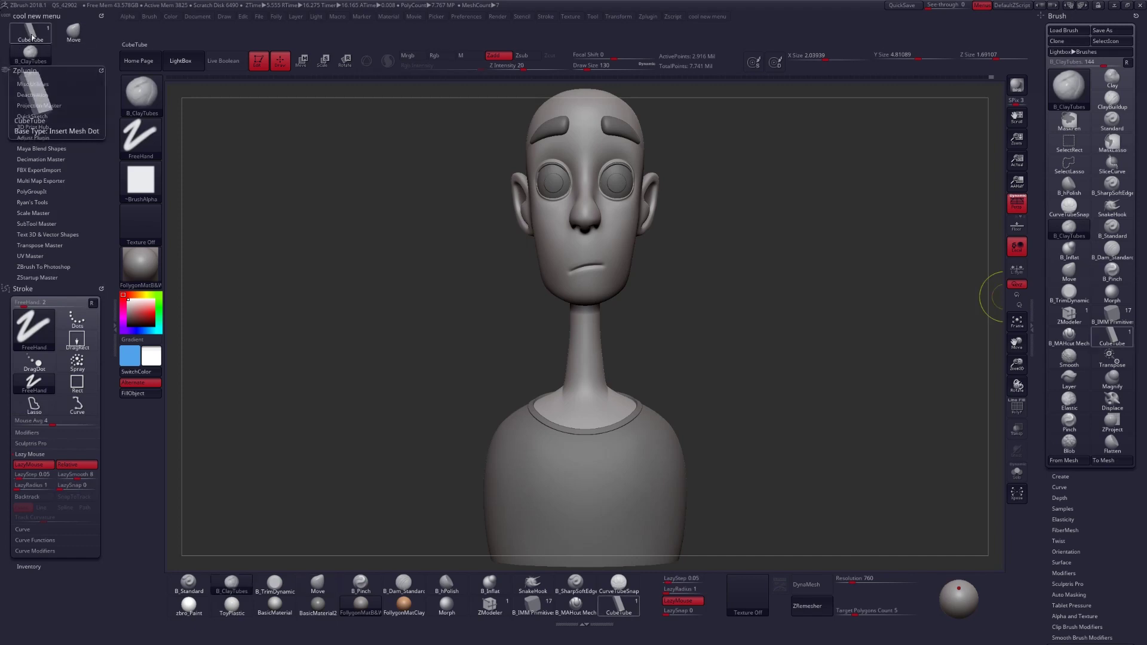
left_click(80, 34)
left_click(31, 54)
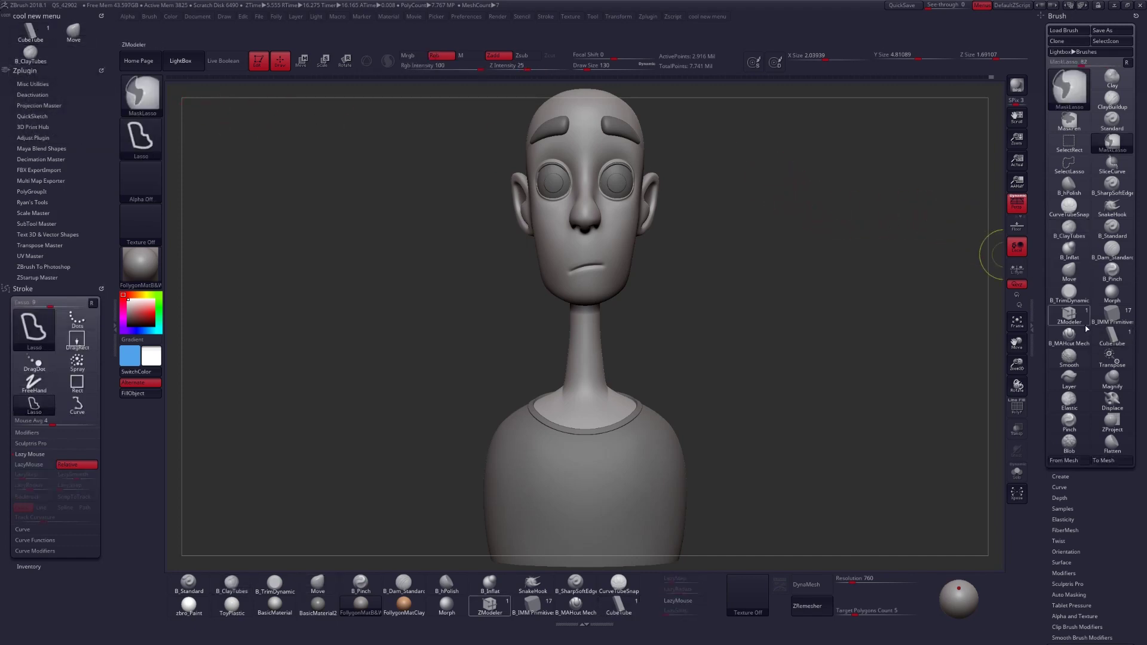
mouse_move(1072, 317)
left_mouse_down("ctrl+alt")
mouse_move(704, 225)
mouse_move(304, 157)
mouse_move(67, 61)
mouse_move(83, 61)
left_mouse_up("ctrl+alt")
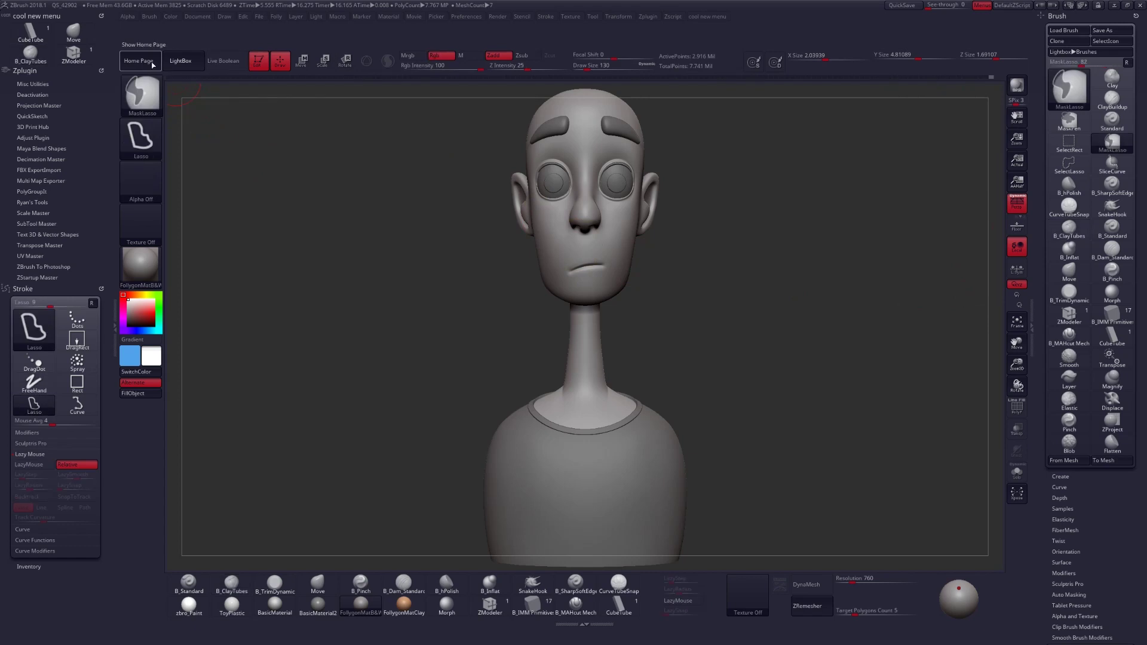
Remove the Home Page and LightBox buttons from the interface, trying Home Page inside cool new menu first
mouse_move(152, 67)
left_mouse_down("ctrl+alt")
mouse_move(201, 119)
mouse_move(43, 58)
left_mouse_up("ctrl+alt")
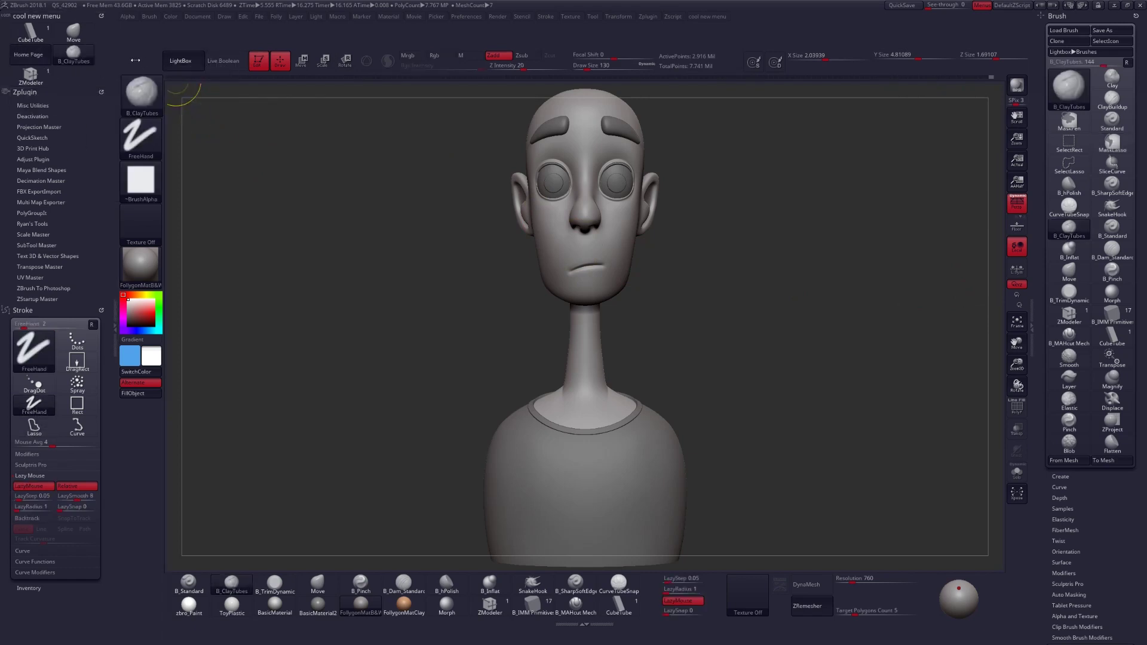
mouse_move(179, 61)
left_mouse_down("ctrl+alt")
mouse_move(184, 87)
mouse_move(259, 149)
left_mouse_up("ctrl+alt")
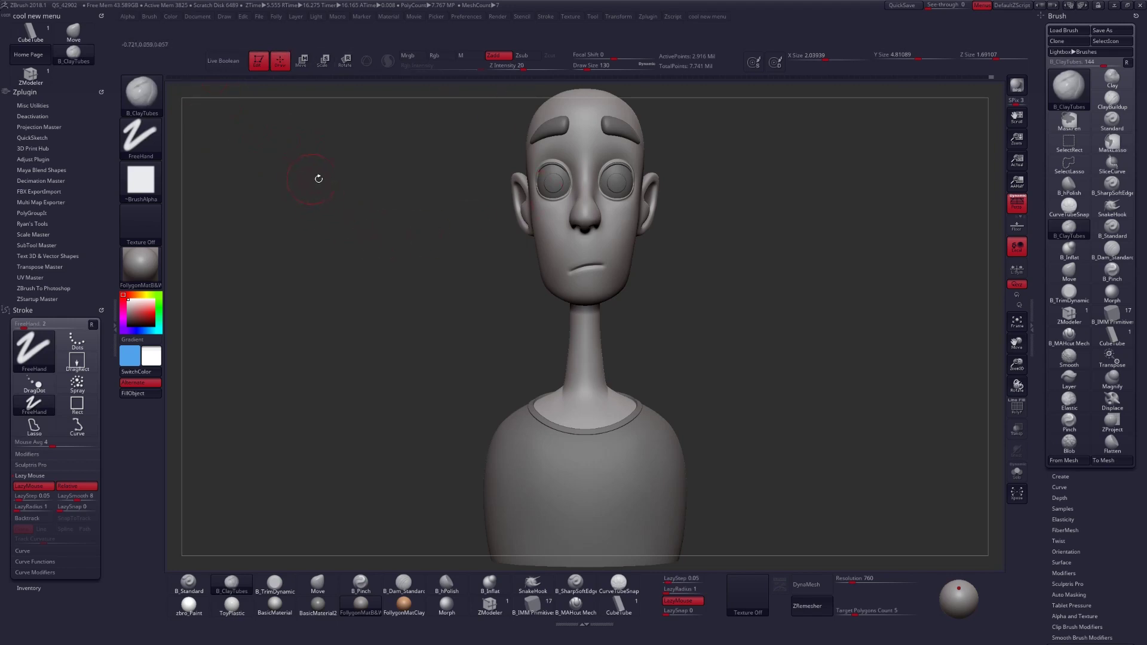
mouse_move(28, 55)
left_mouse_down("ctrl+alt")
mouse_move(36, 102)
mouse_move(365, 187)
mouse_move(351, 185)
left_mouse_up("ctrl+alt")
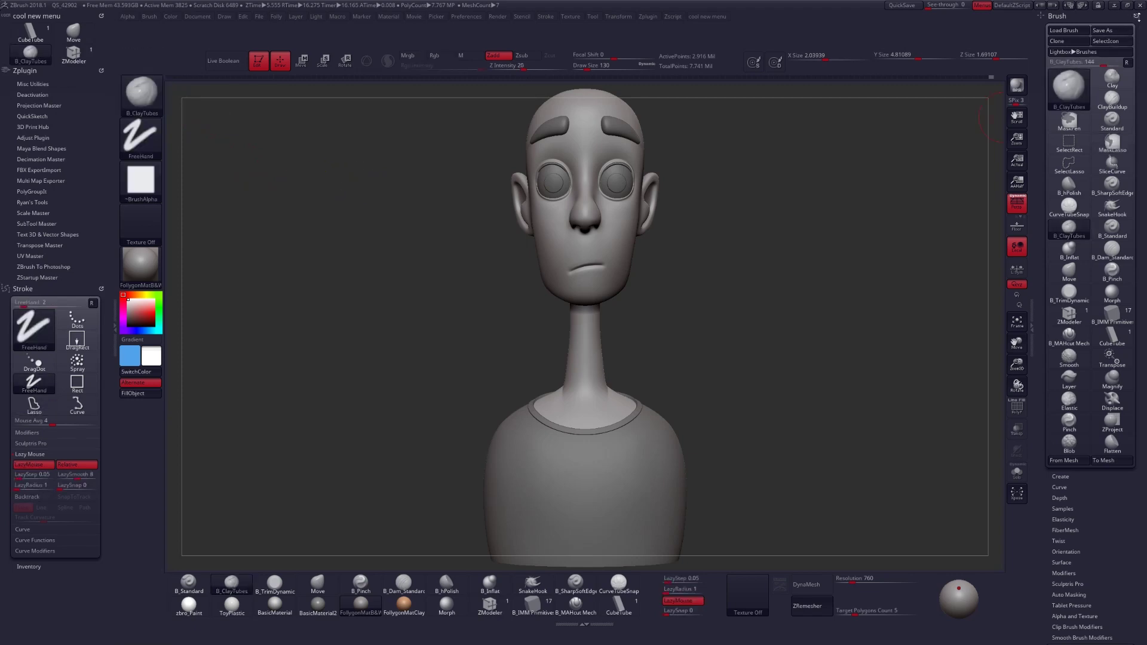
Remove the docked Brush palette from the tray and bring up the custom Poly menu over the canvas
left_click(1134, 13)
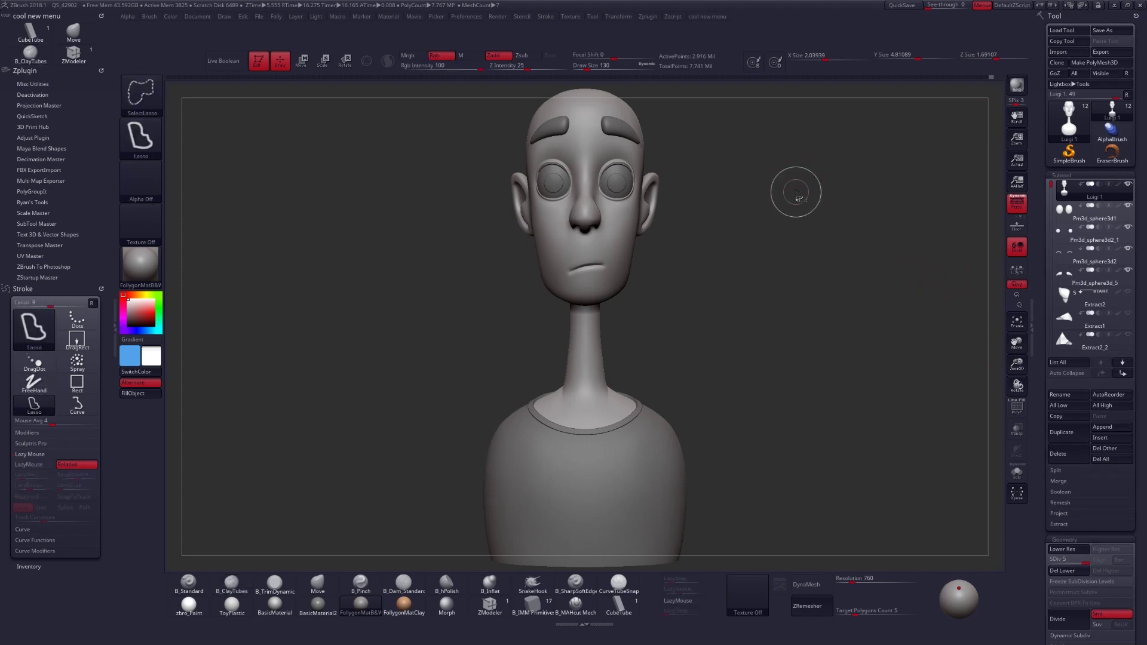
key("ctrl+shift+f")
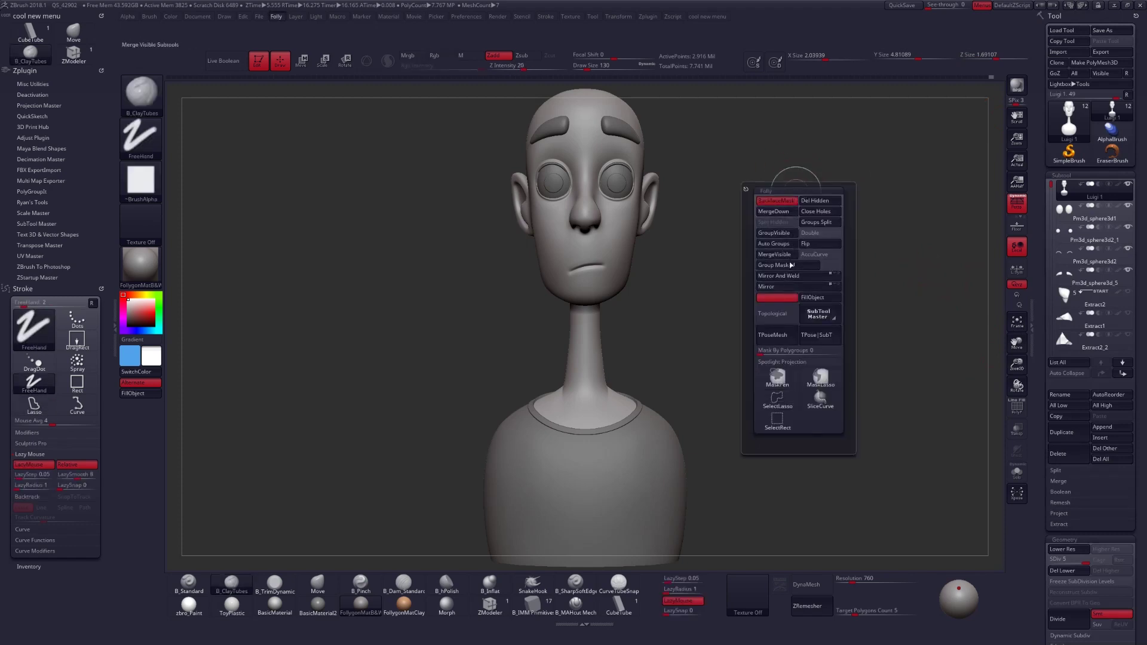
left_click(798, 270)
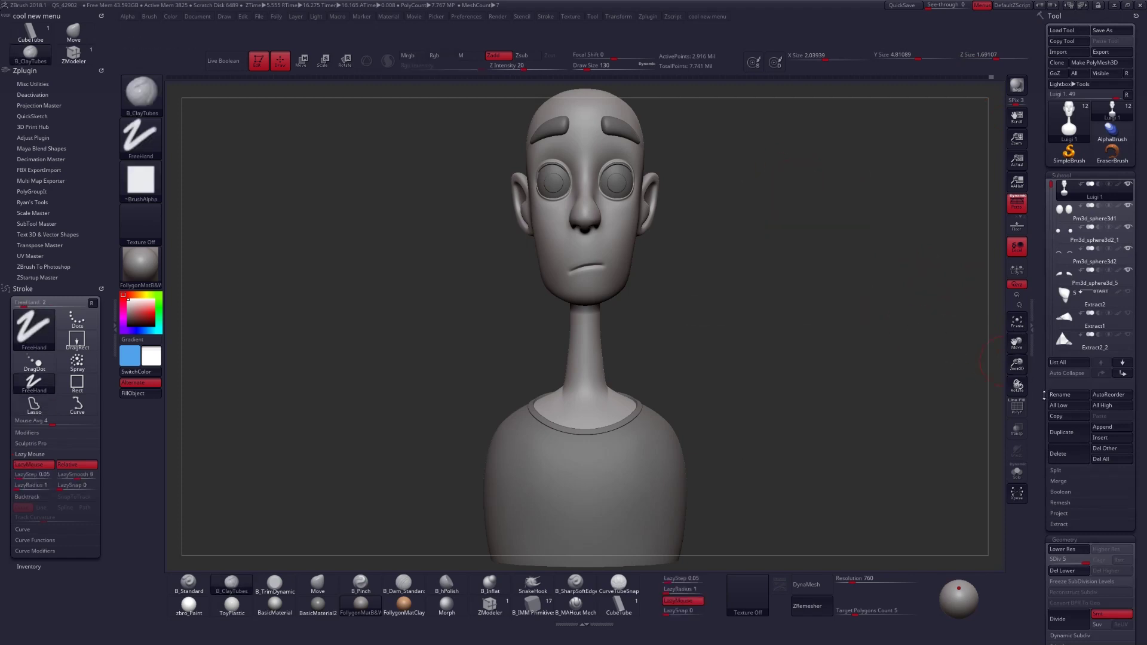
Add Mirror And Weld, Del Hidden and WeldPoints from the Geometry Modify Topology settings to cool new menu
scroll(1046, 383, "down", 5)
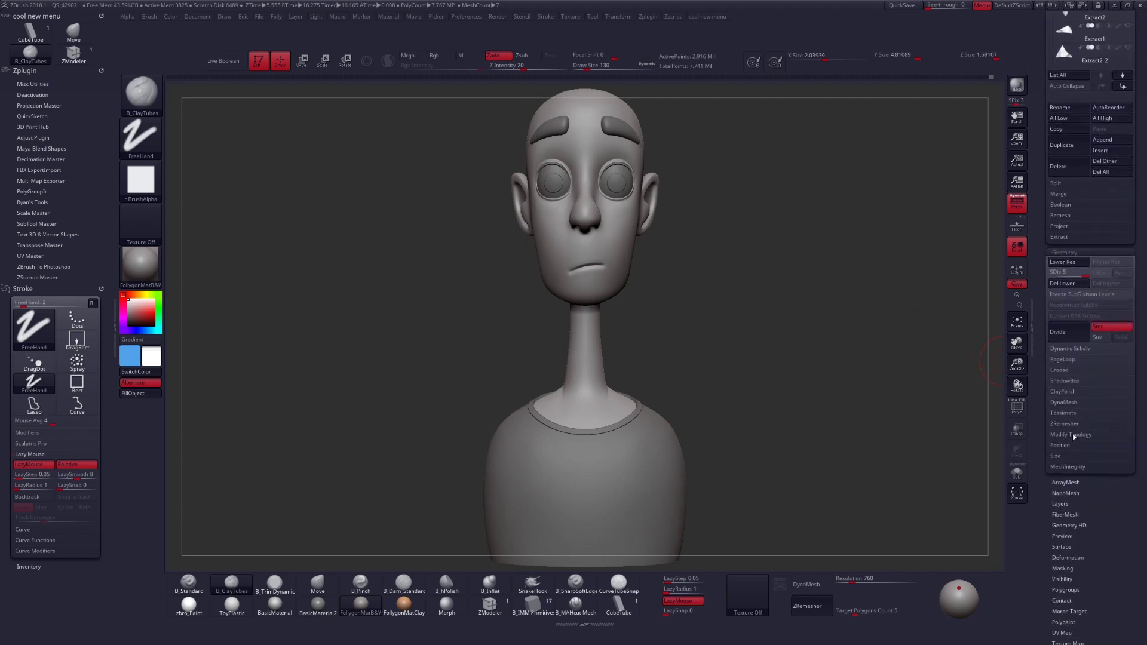
left_click(1072, 435)
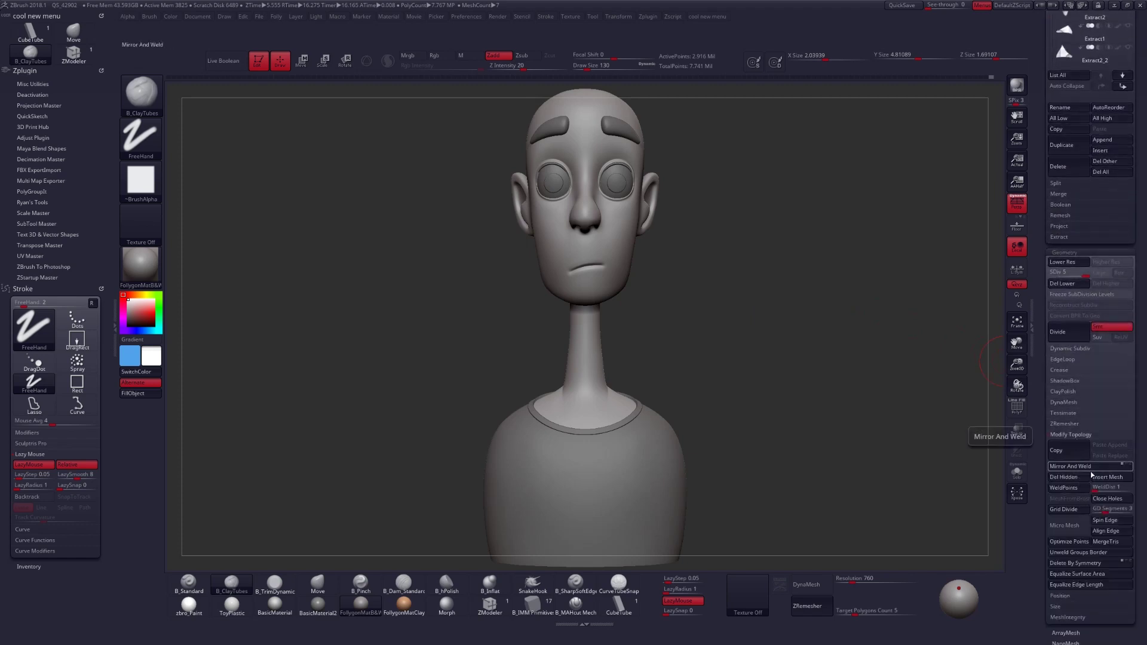
mouse_move(1092, 472)
left_mouse_down("ctrl+alt")
mouse_move(384, 271)
mouse_move(49, 67)
left_mouse_up("ctrl+alt")
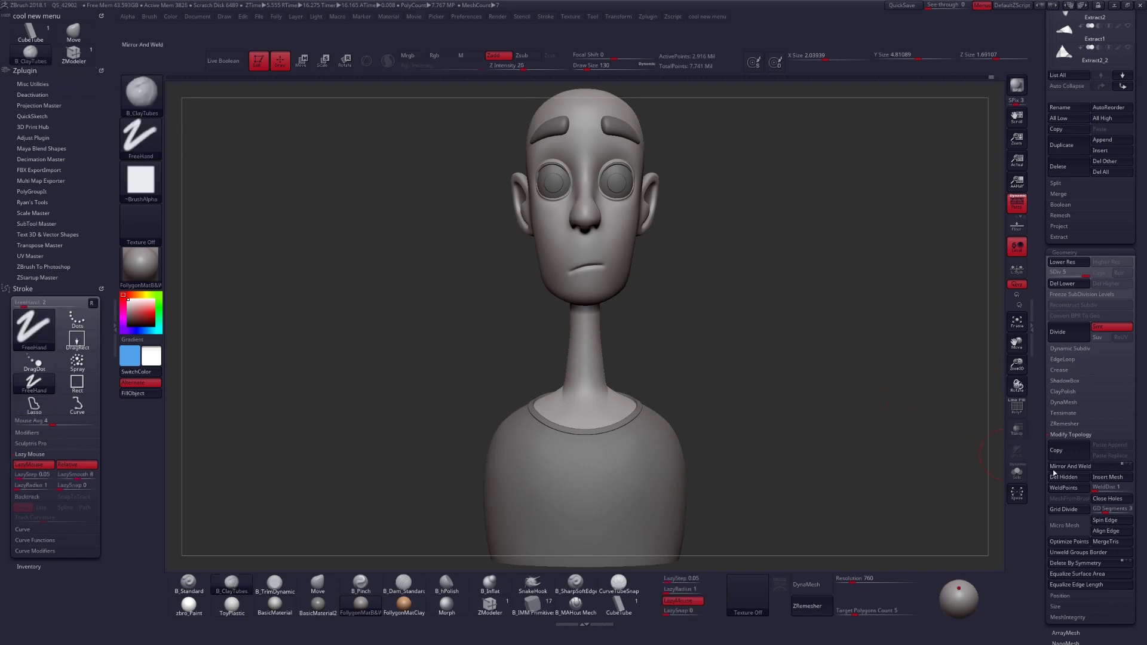
mouse_move(1055, 471)
left_mouse_down("ctrl+alt")
mouse_move(93, 95)
mouse_move(58, 57)
mouse_move(53, 67)
left_mouse_up("ctrl+alt")
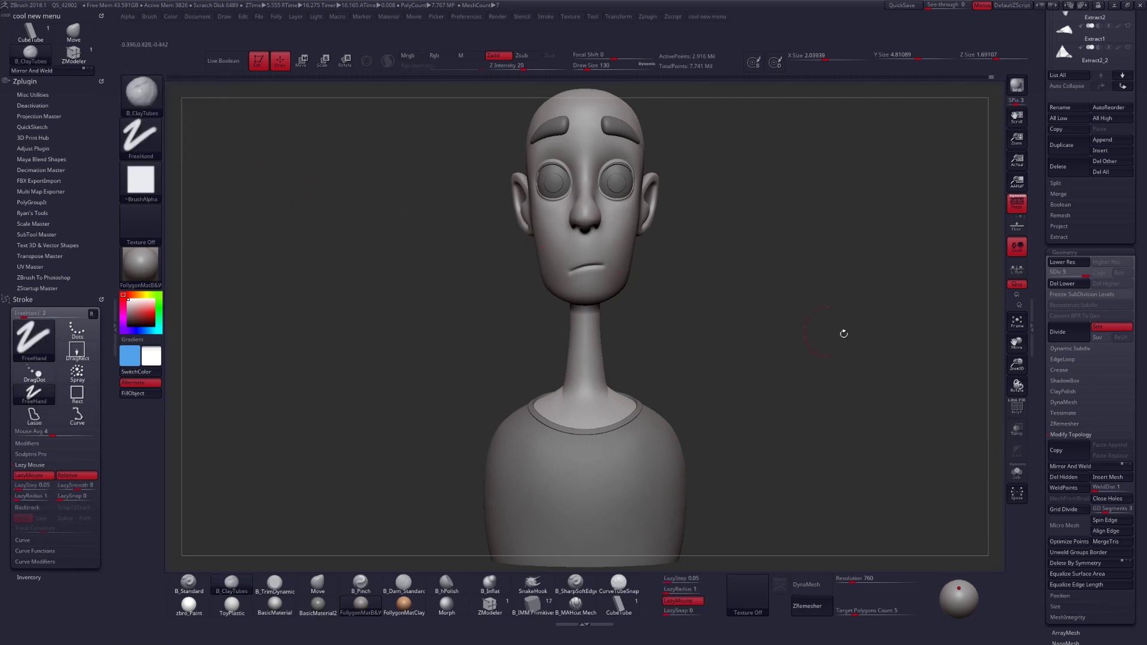
mouse_move(1073, 480)
left_mouse_down("ctrl+alt")
mouse_move(359, 220)
mouse_move(47, 62)
mouse_move(30, 70)
left_mouse_up("ctrl+alt")
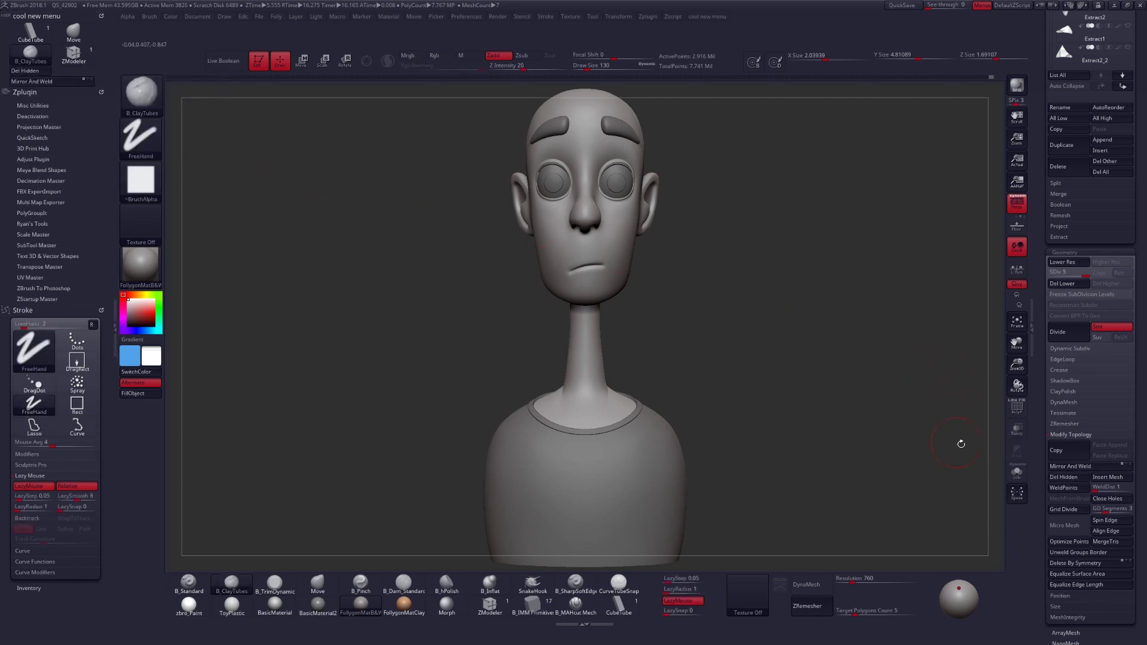
mouse_move(1065, 487)
left_mouse_down("ctrl+alt")
mouse_move(994, 468)
mouse_move(76, 71)
left_mouse_up("ctrl+alt")
Examine the custom Poly menu as an example of commands collected in one pop-up
key("ctrl+shift+f")
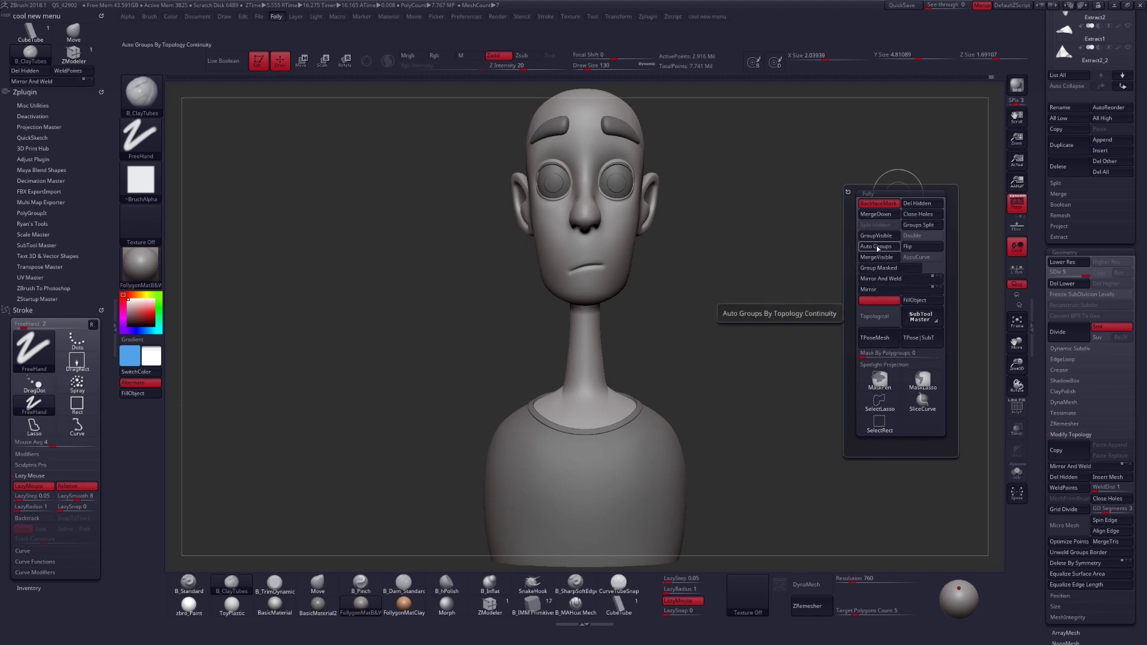
key("ctrl+shift+f")
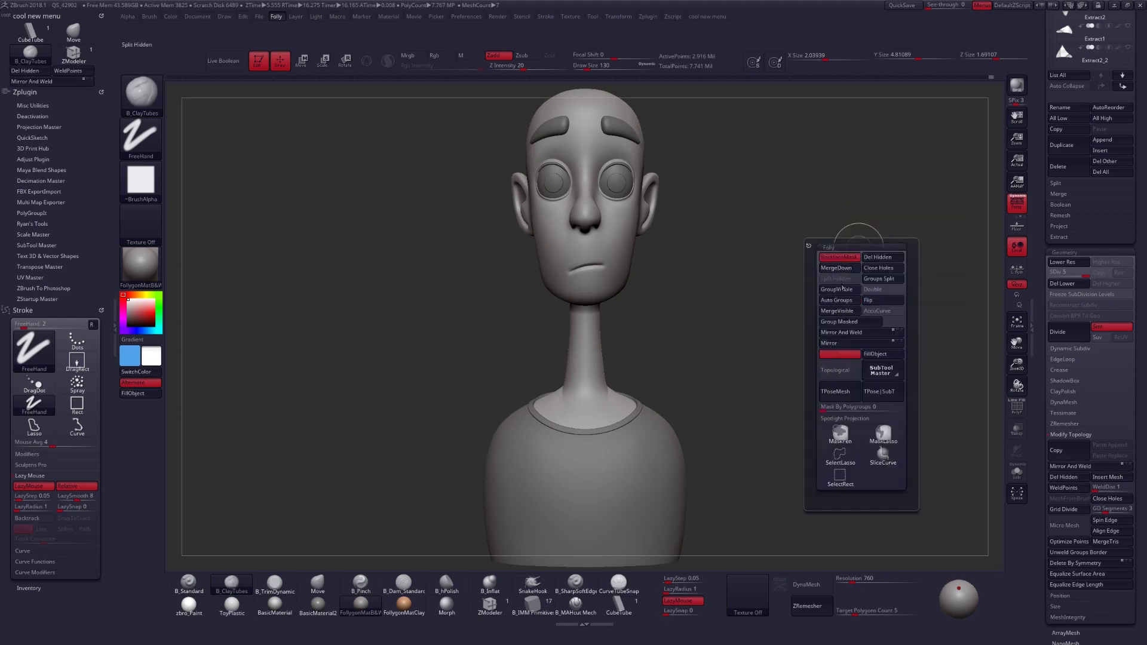
left_click(1053, 199)
left_click(1052, 199)
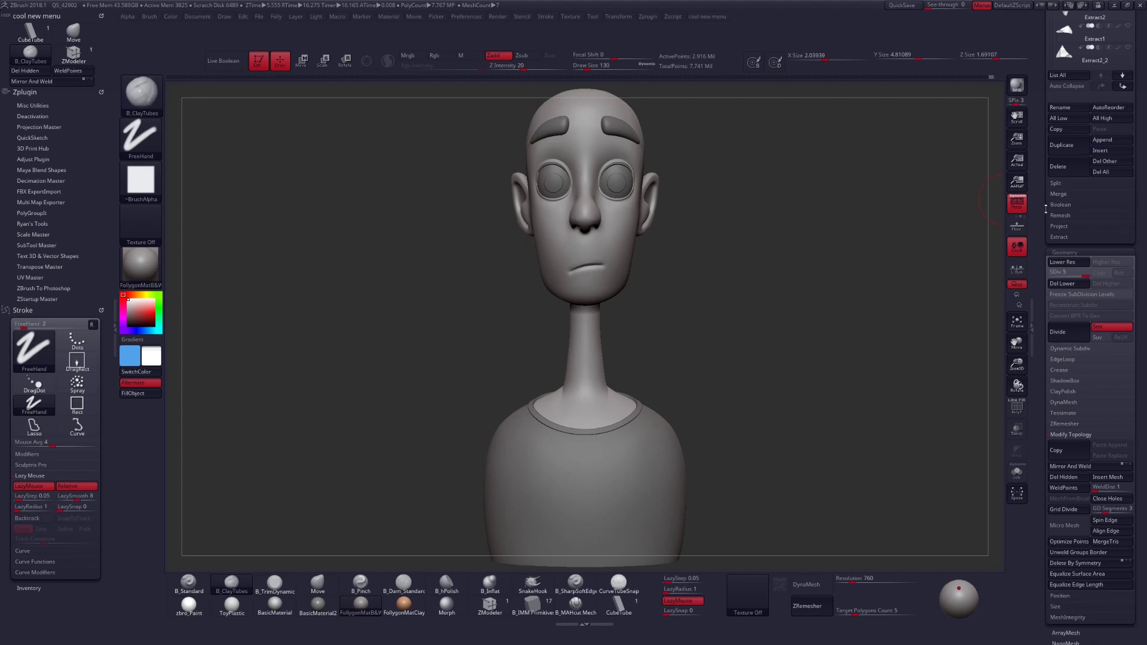
key("ctrl+shift+f")
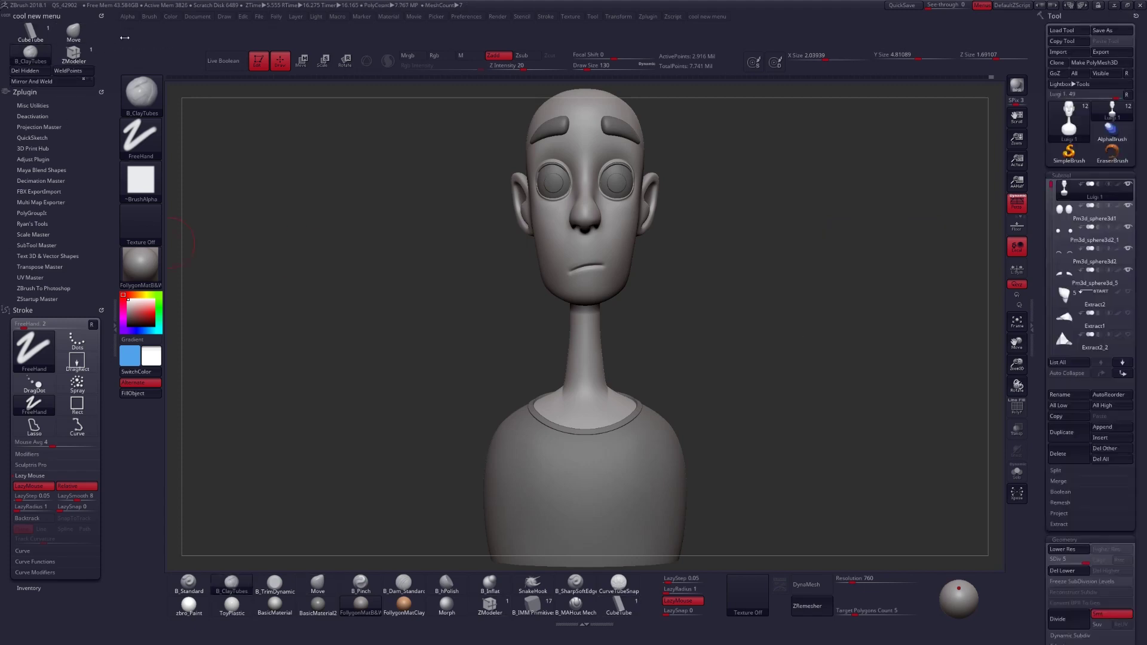
Undock cool new menu from the tray and collapse the tray
left_click(101, 16)
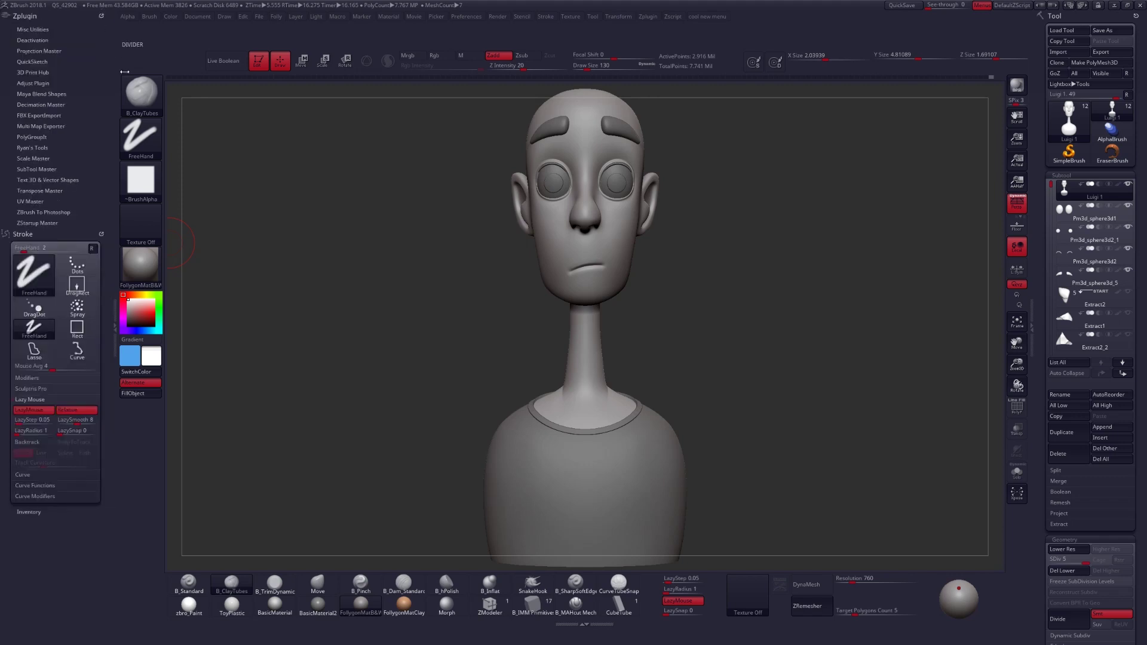
left_click(116, 314)
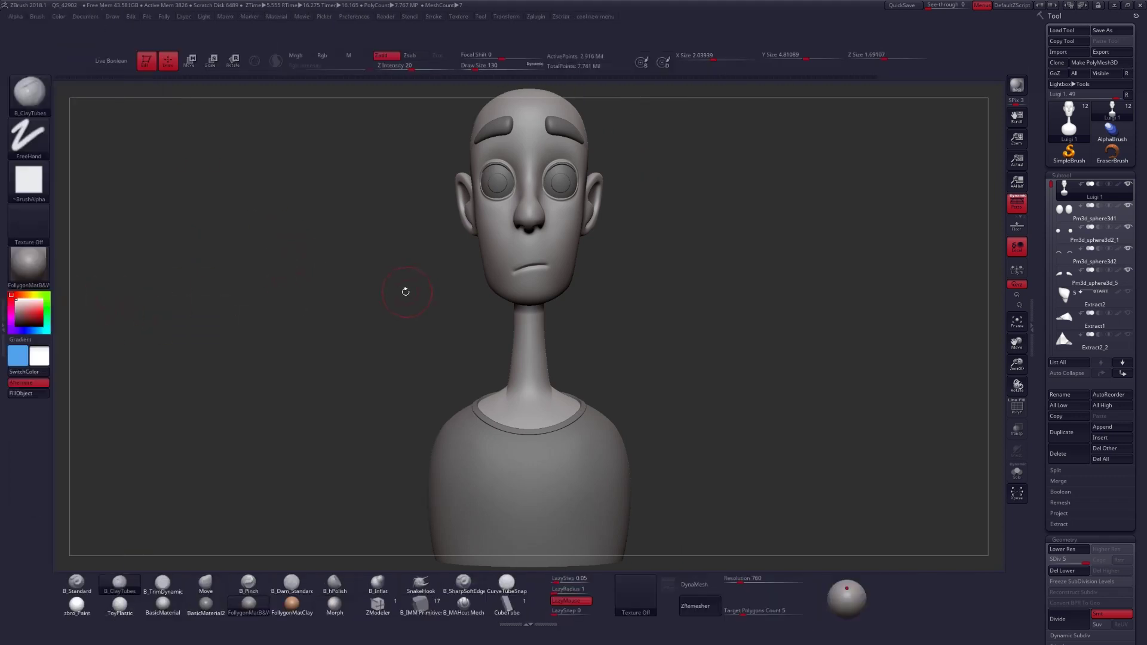
Turn off Enable Customize and collapse the Custom UI settings in the preferences
left_click(355, 17)
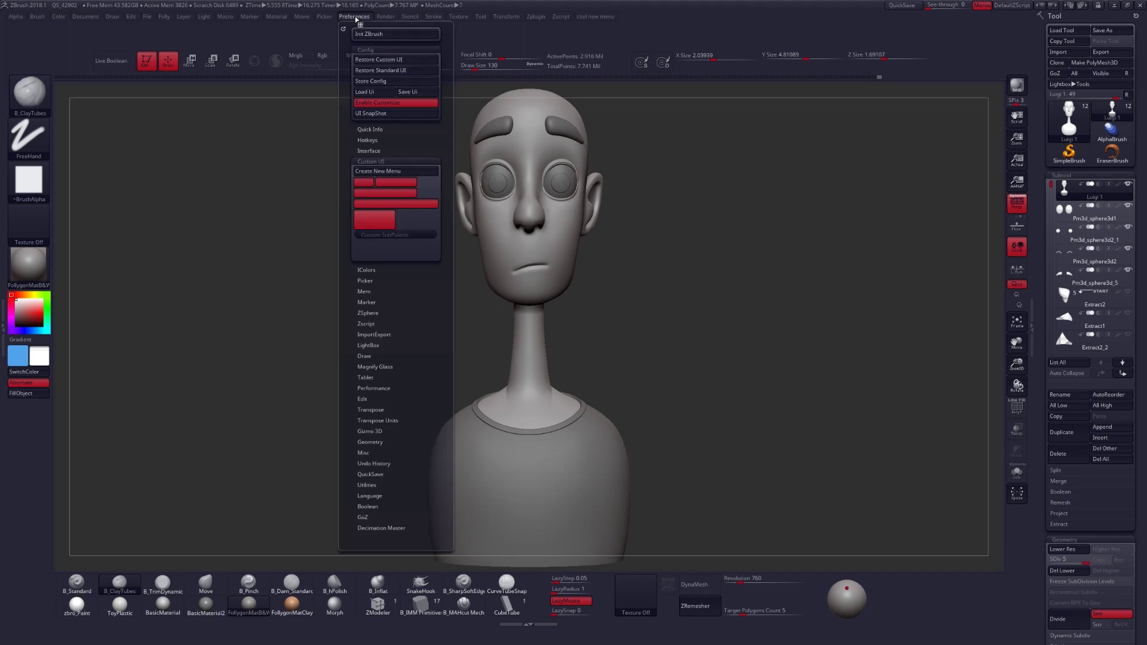
left_click(417, 105)
left_click(408, 162)
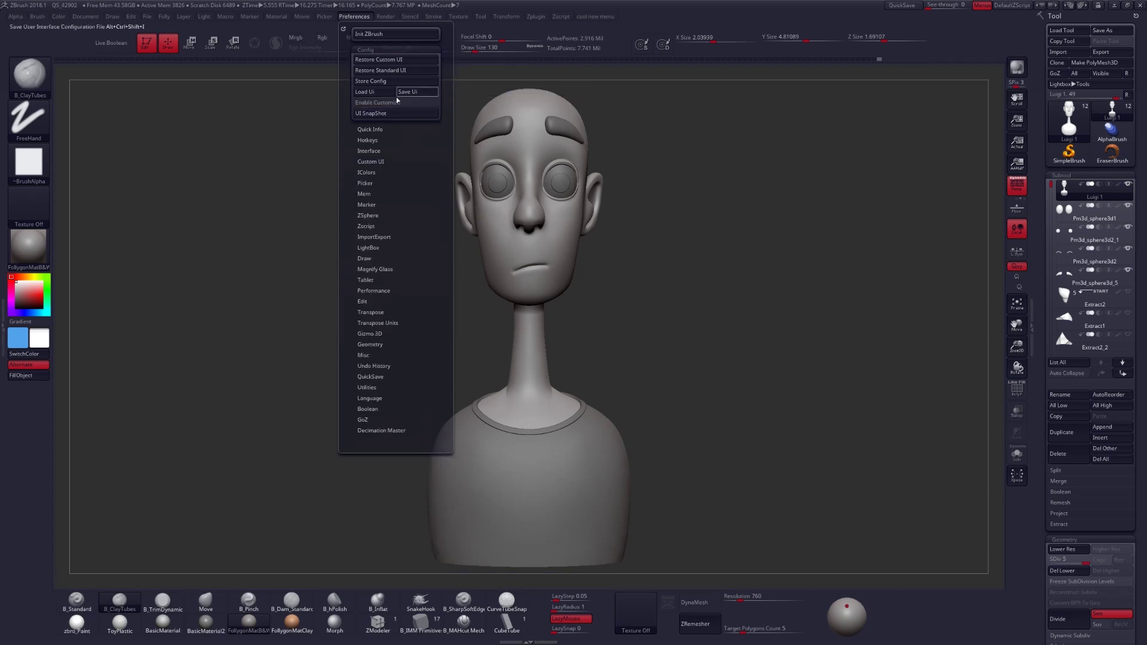
left_click(406, 64)
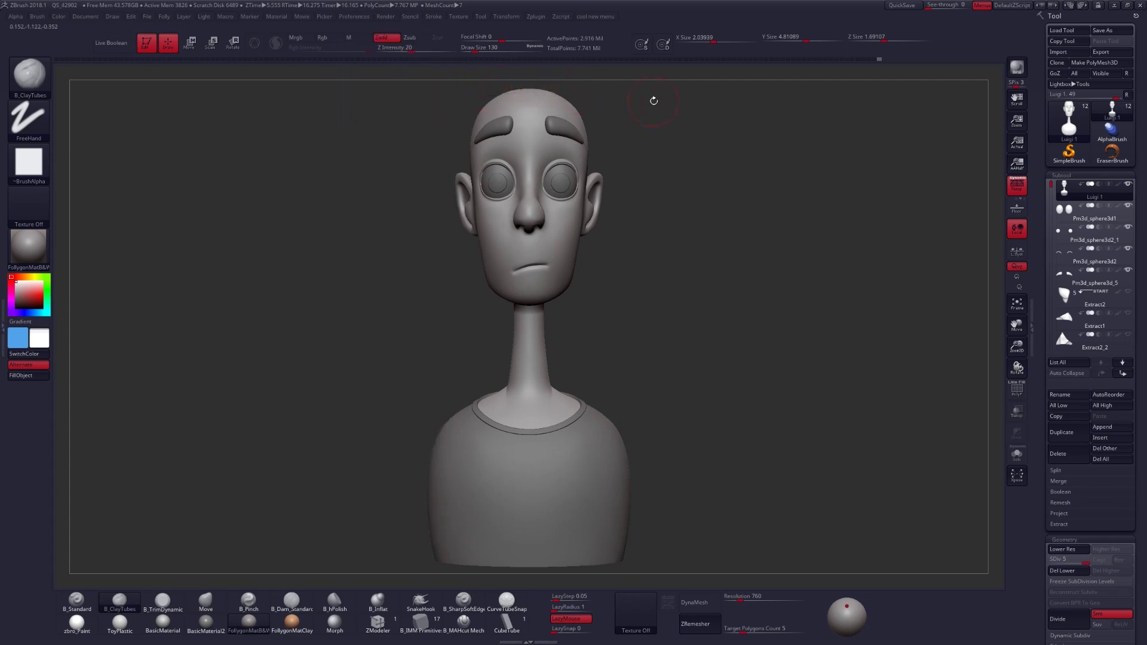
Assign the Ctrl+Shift+Z hotkey to cool new menu, accepting its reassignment from the other interface item
key("ctrl")
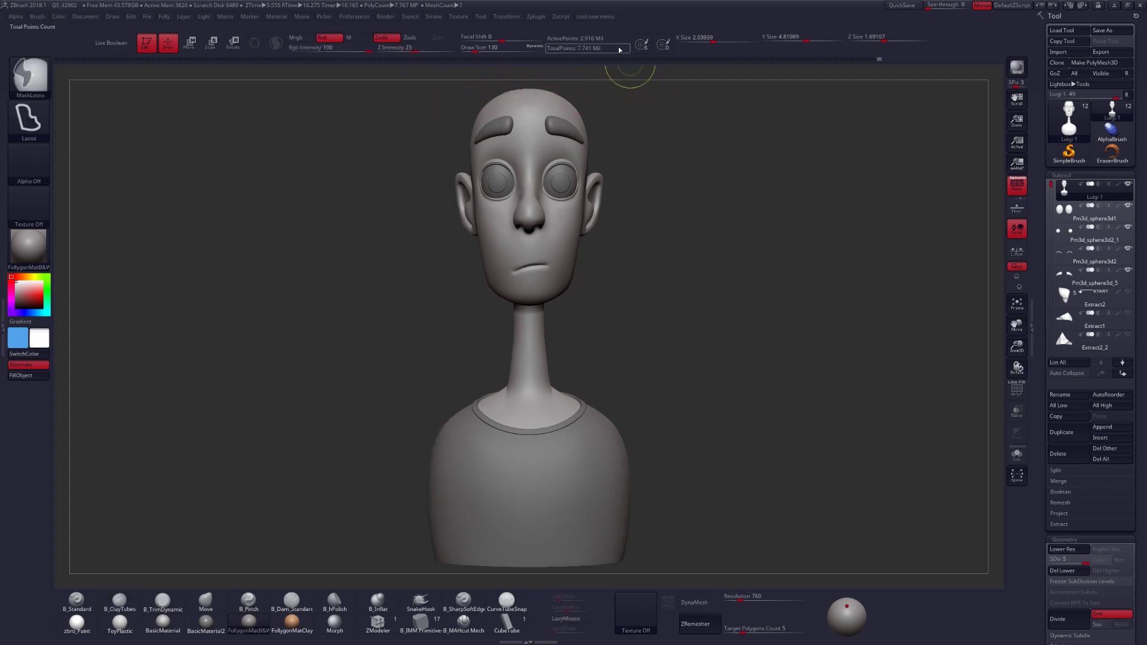
left_click(595, 21, "ctrl+alt")
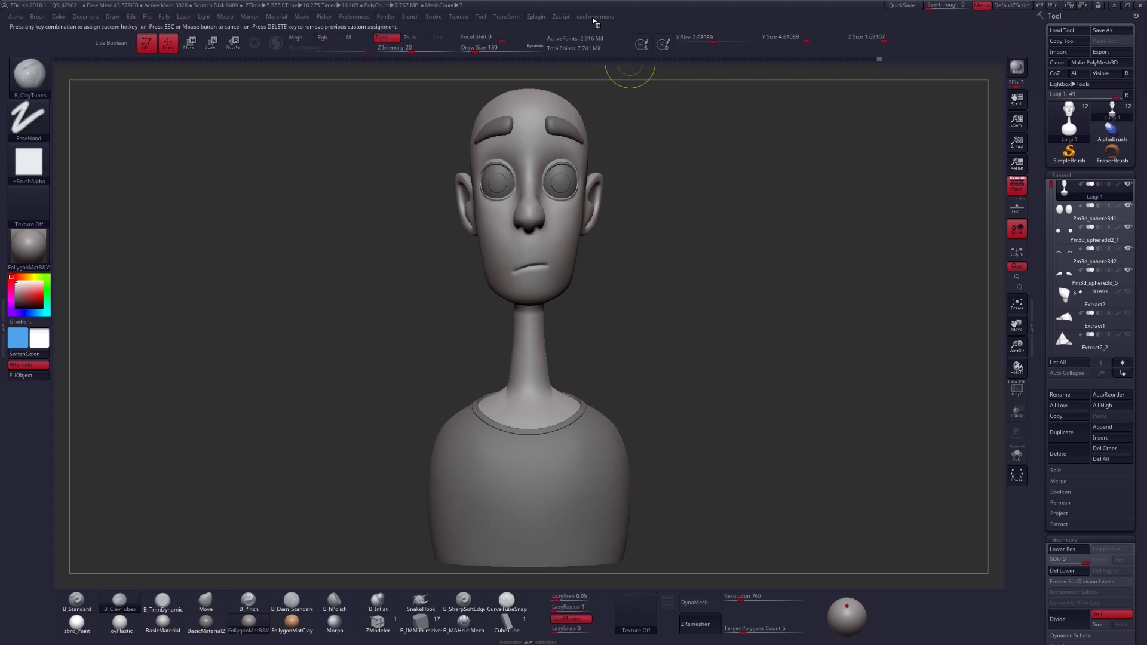
key("ctrl+shift+z")
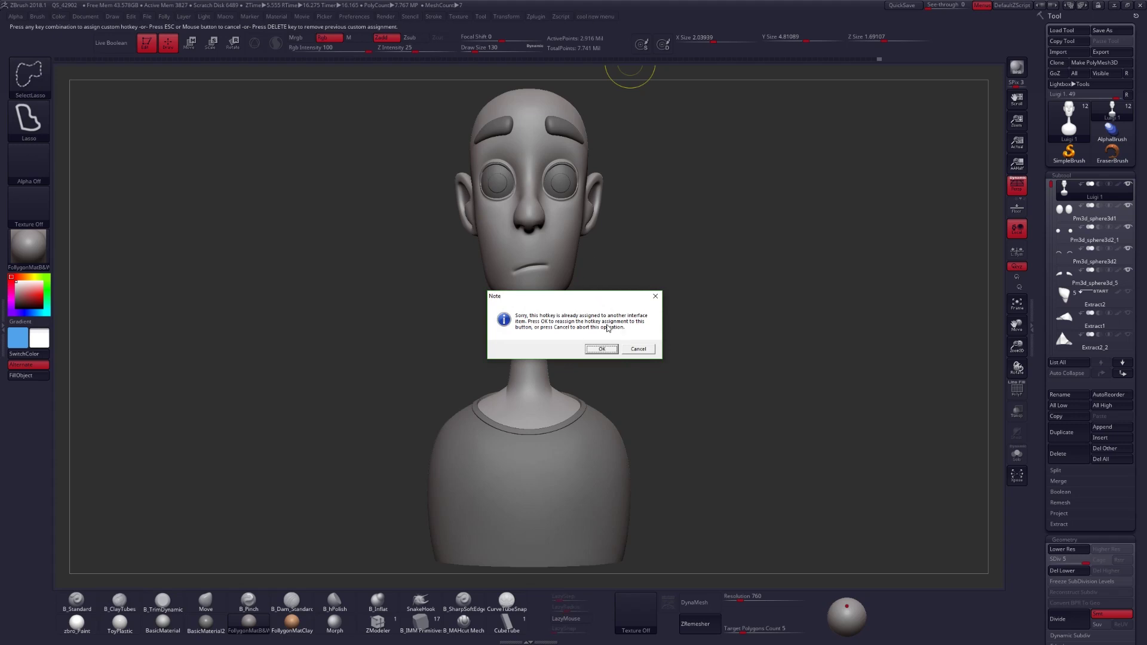
left_click(602, 350)
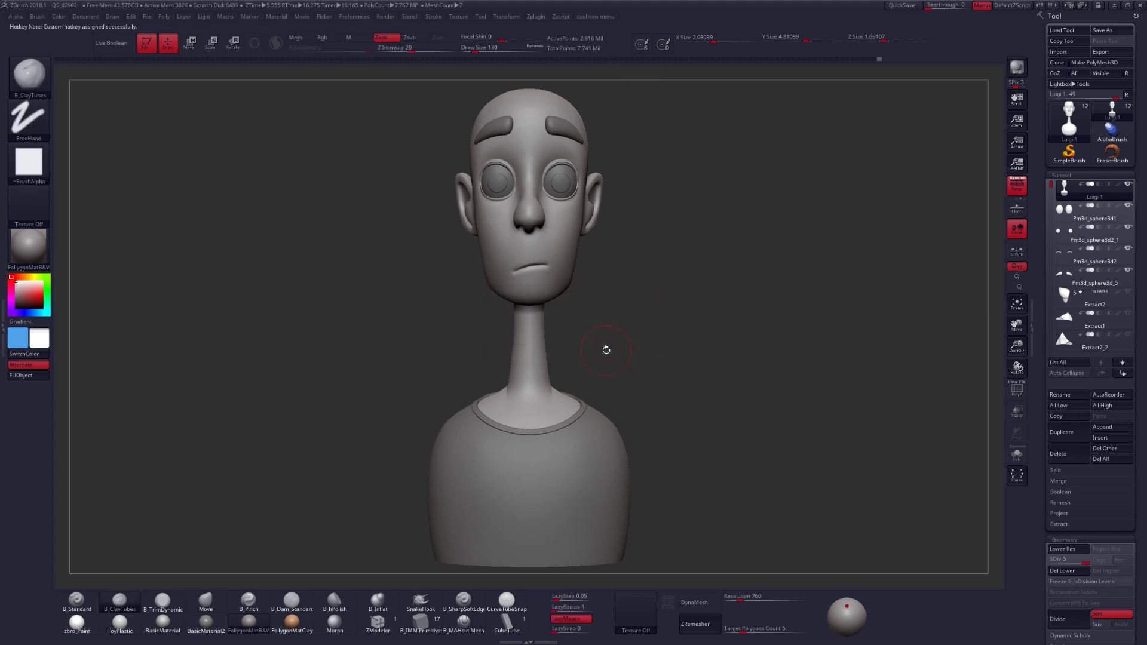
key("ctrl+shift+space")
key("ctrl+shift+space")
left_click(1015, 484, "ctrl+alt")
key("ctrl+shift+e")
key("ctrl+shift+e")
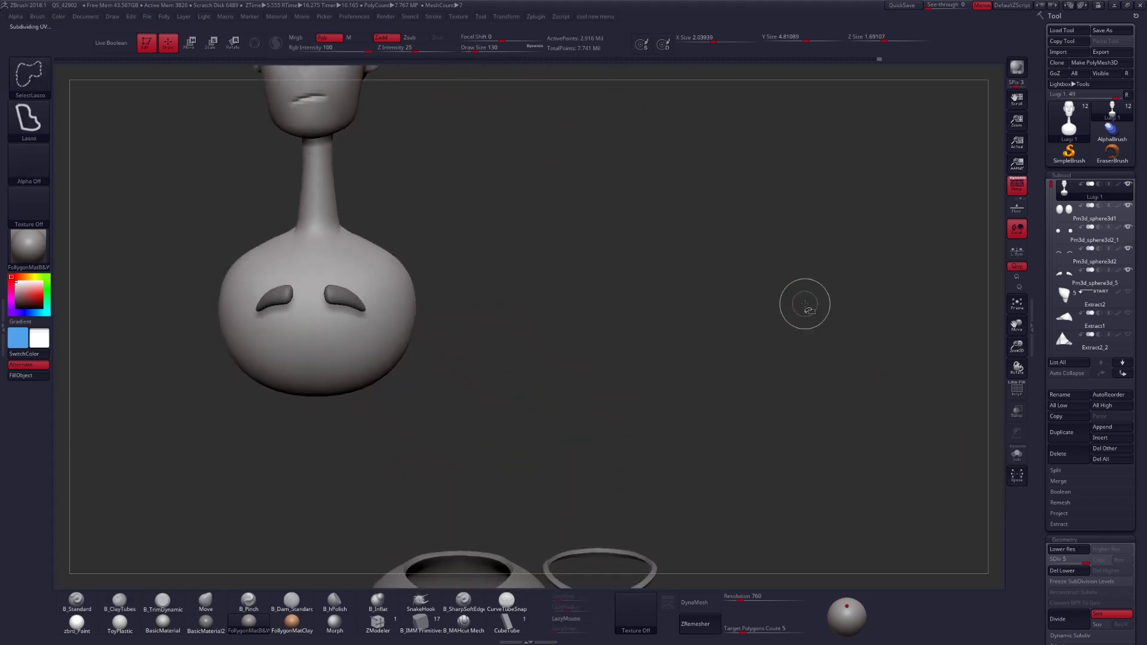
key("ctrl+shift+e")
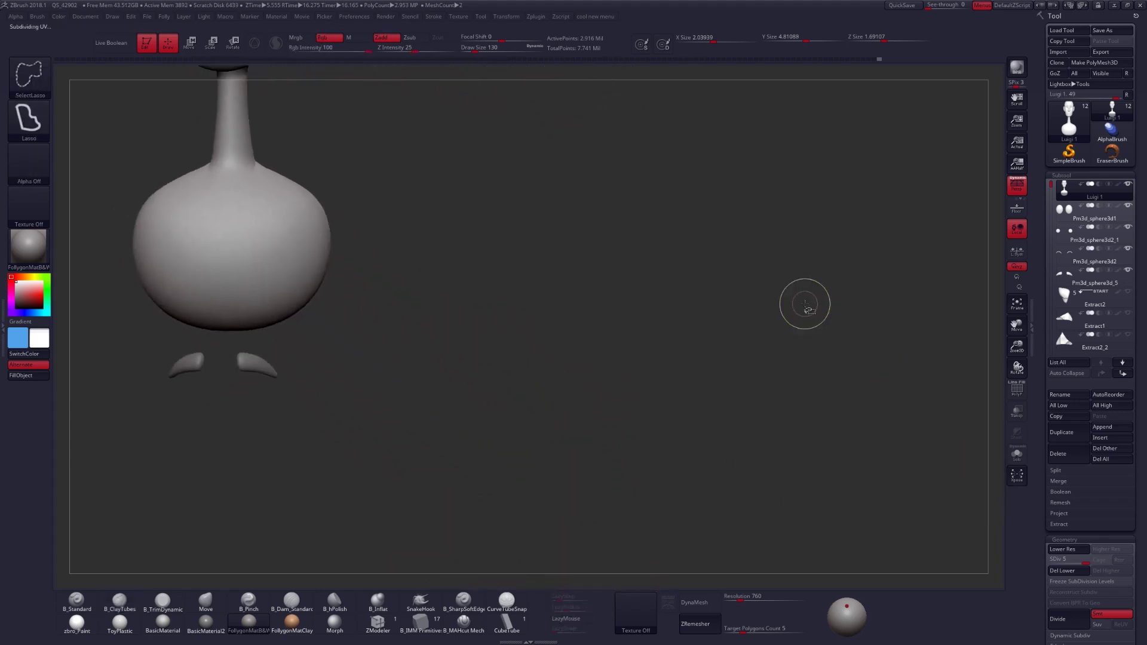
Test the quick pop-up of cool new menu over the canvas and check the Hotkeys section of the preferences
key("space")
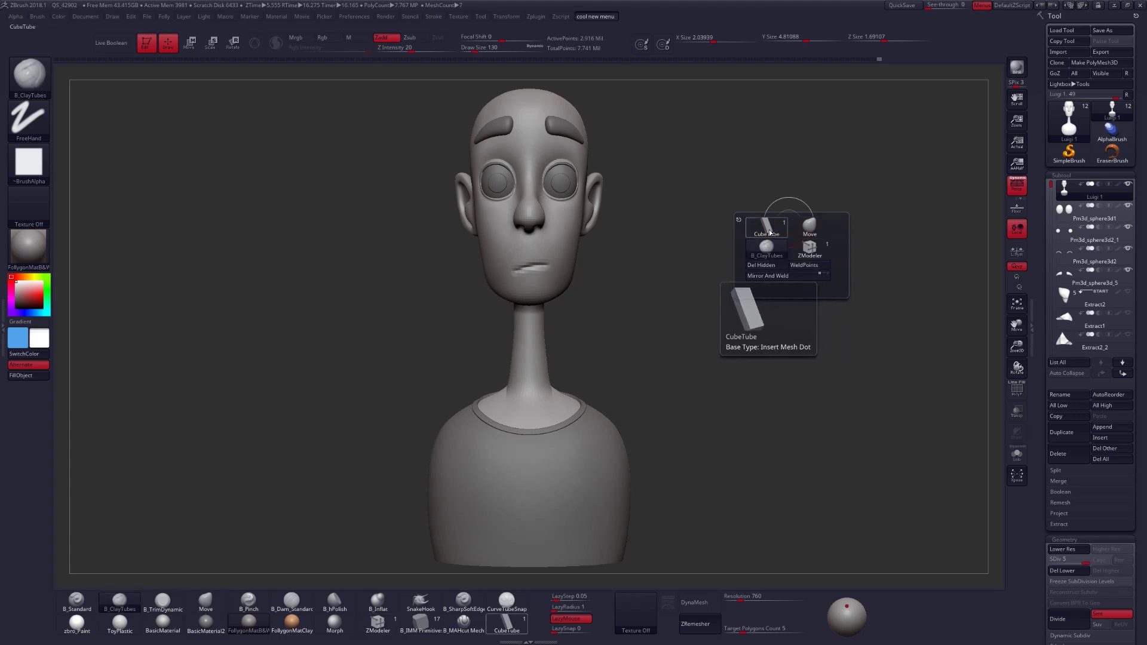
left_click(354, 17)
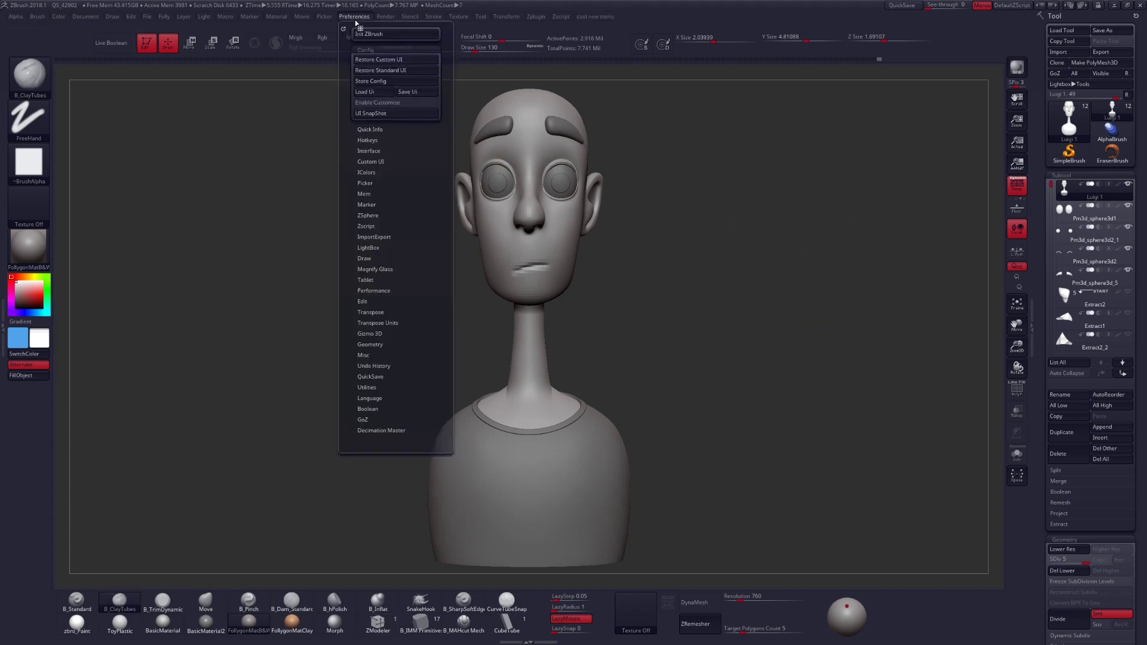
left_click(378, 139)
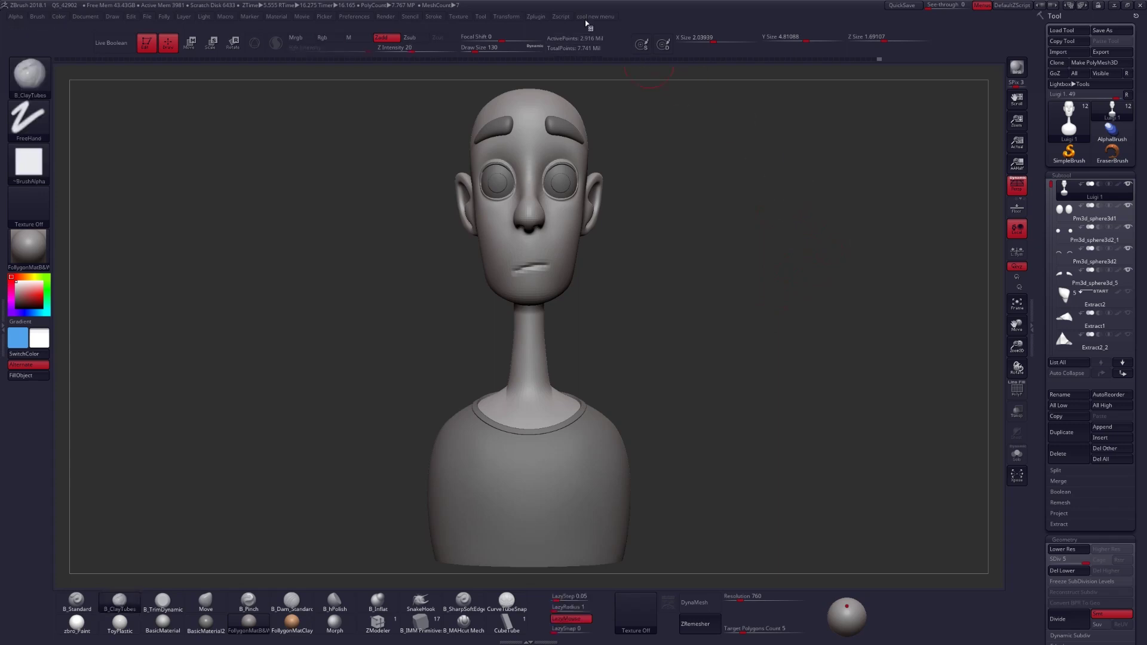
key("1")
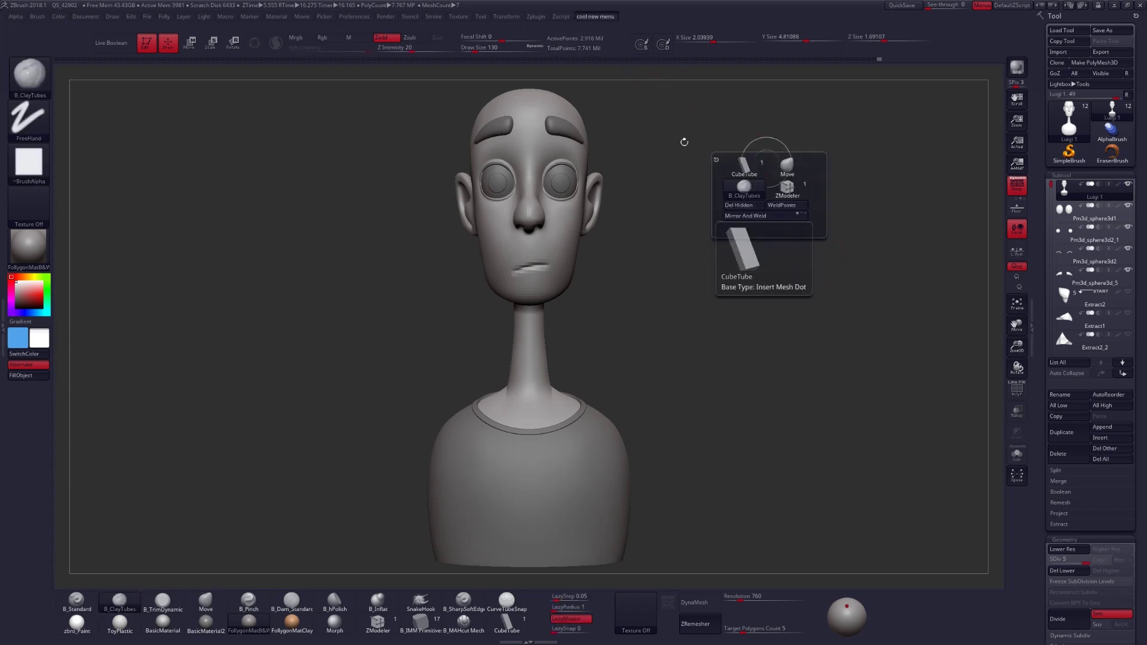
key("space")
key("space")
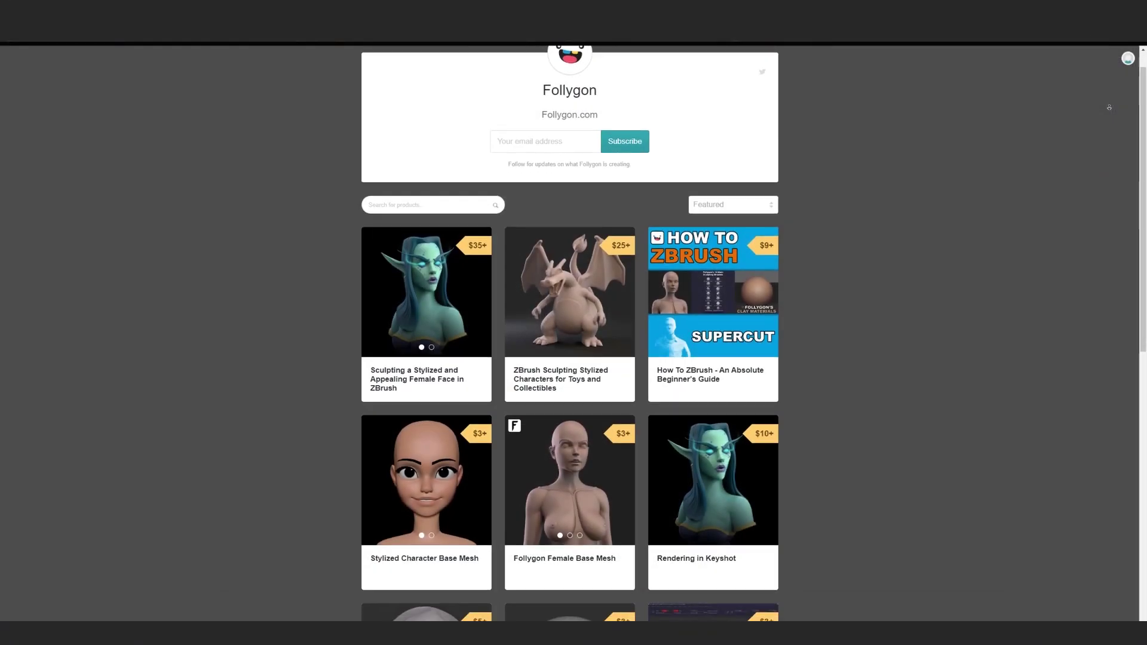
Look through the Follygon product listings on the Gumroad store page in the browser
scroll(1109, 107, "down", 2)
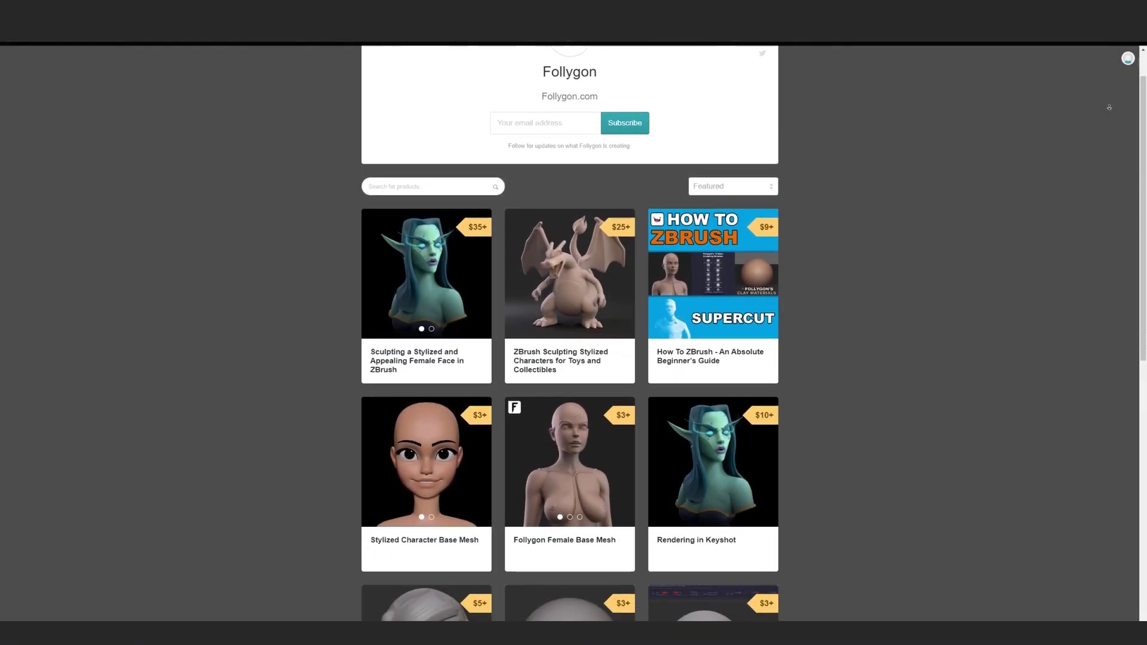
scroll(1109, 108, "down", 2)
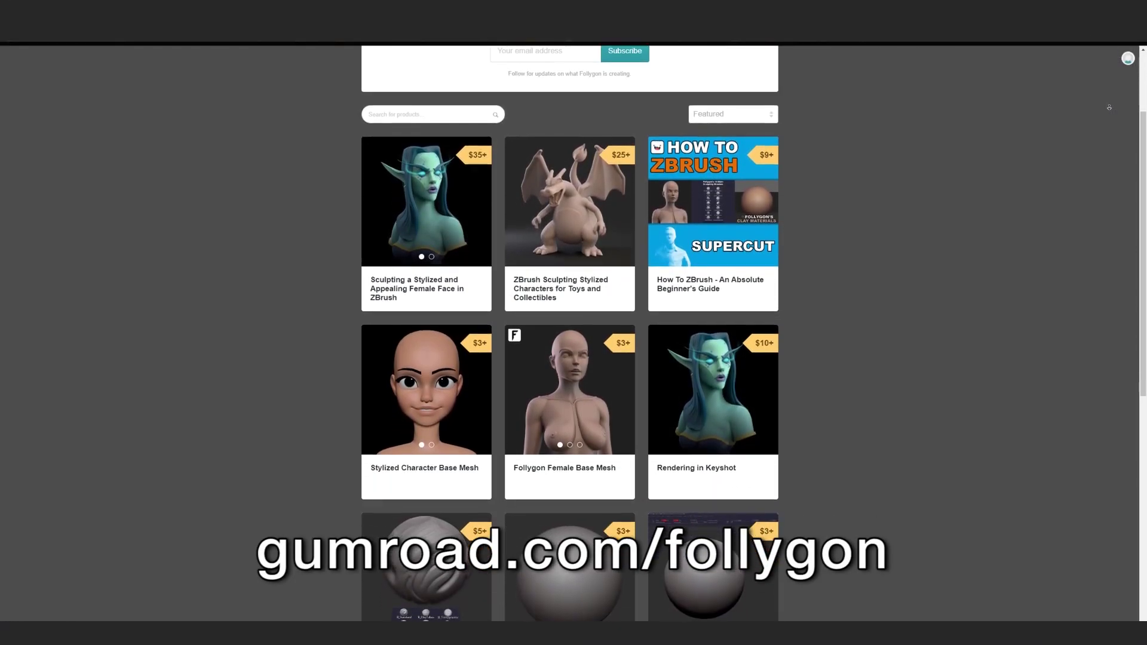
scroll(1108, 108, "down", 2)
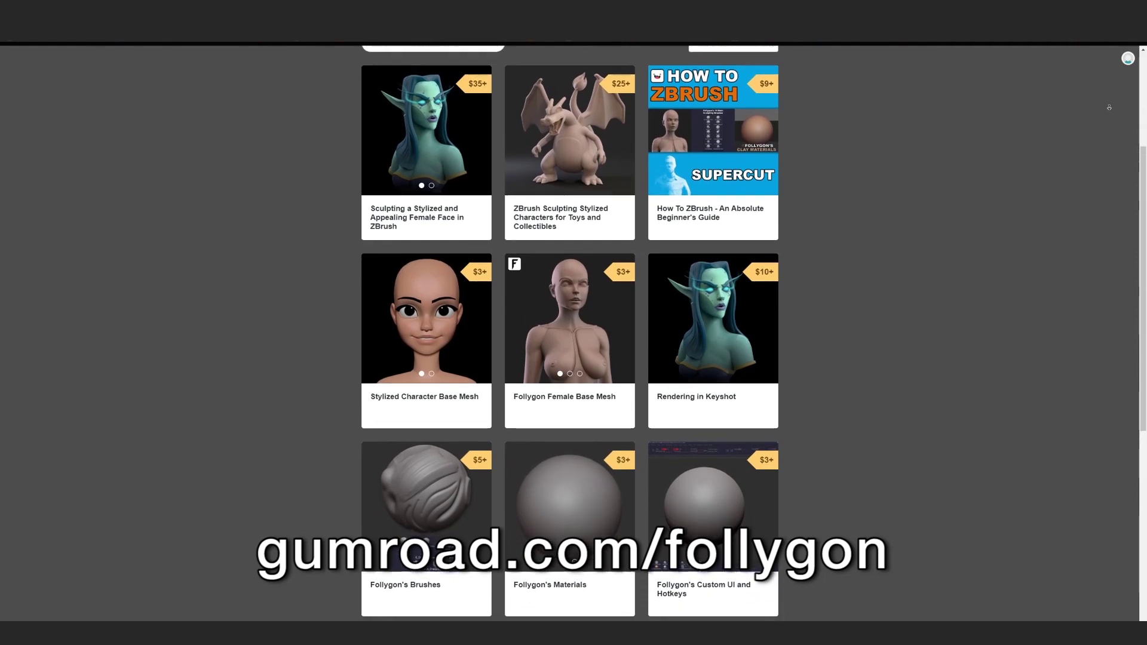
scroll(1109, 108, "down", 2)
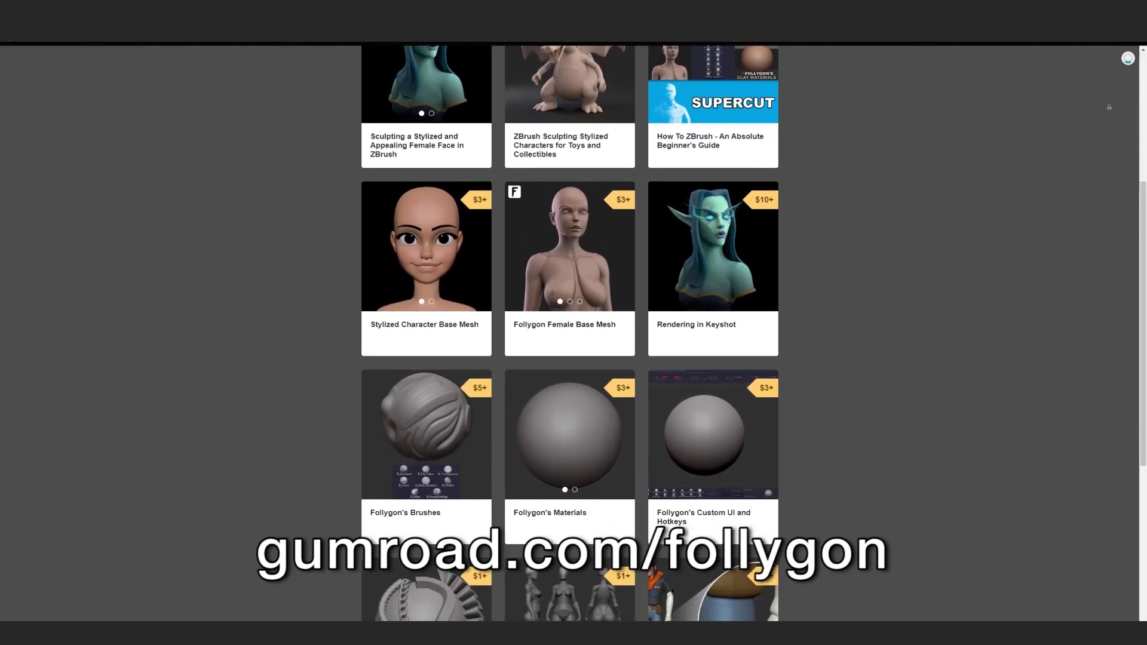
scroll(1109, 108, "down", 2)
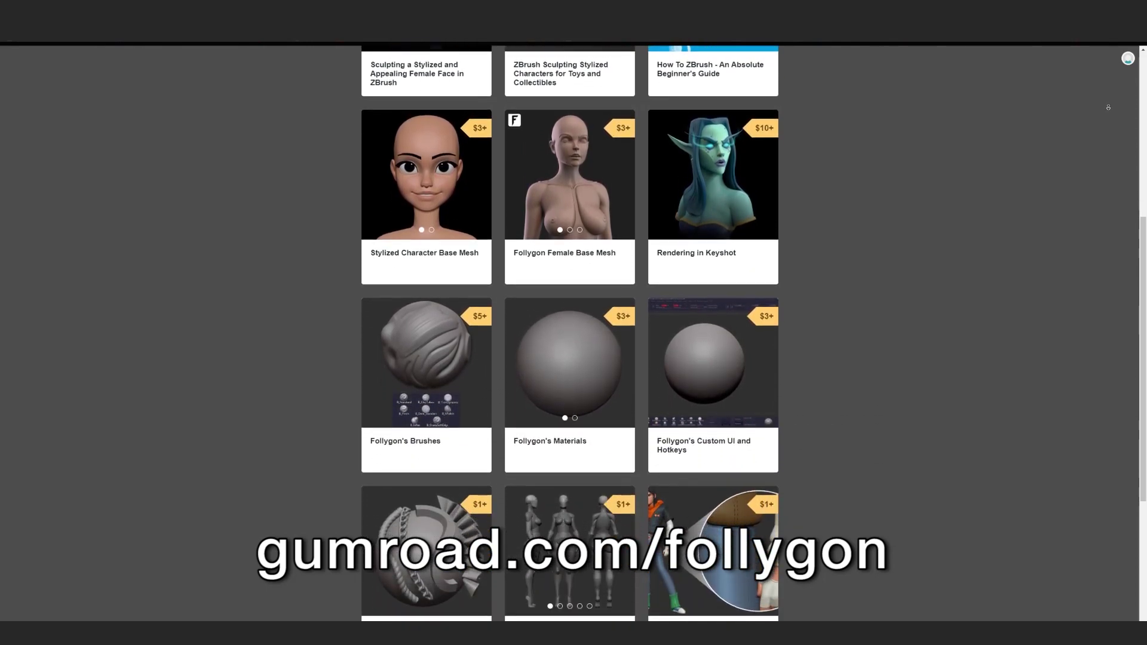
scroll(1109, 108, "down", 1)
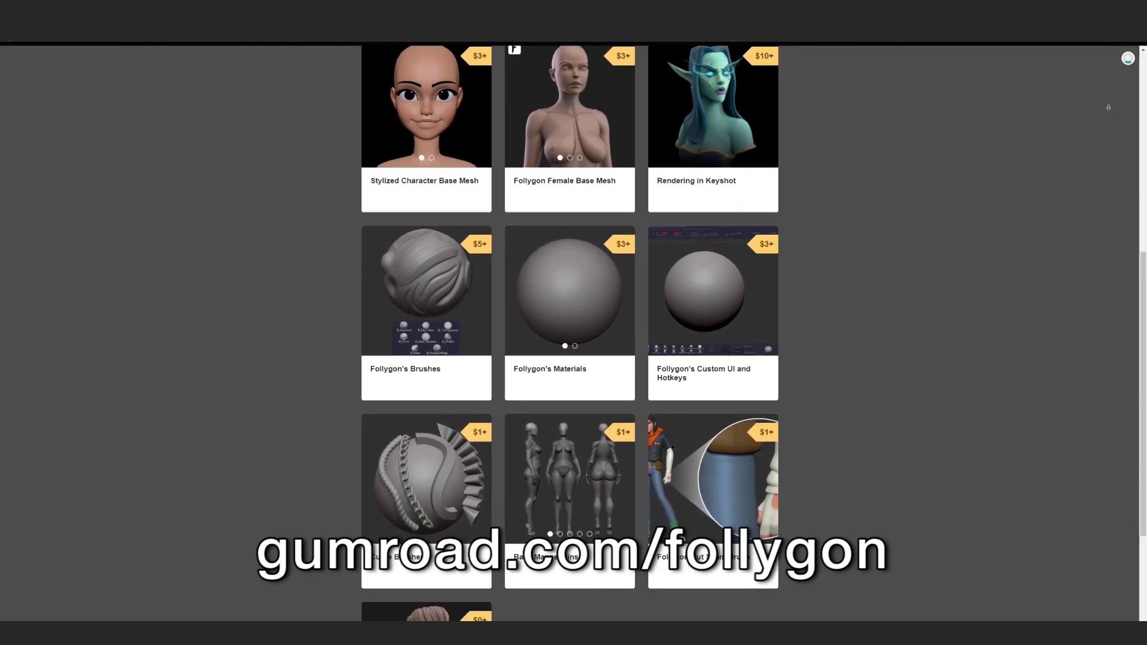